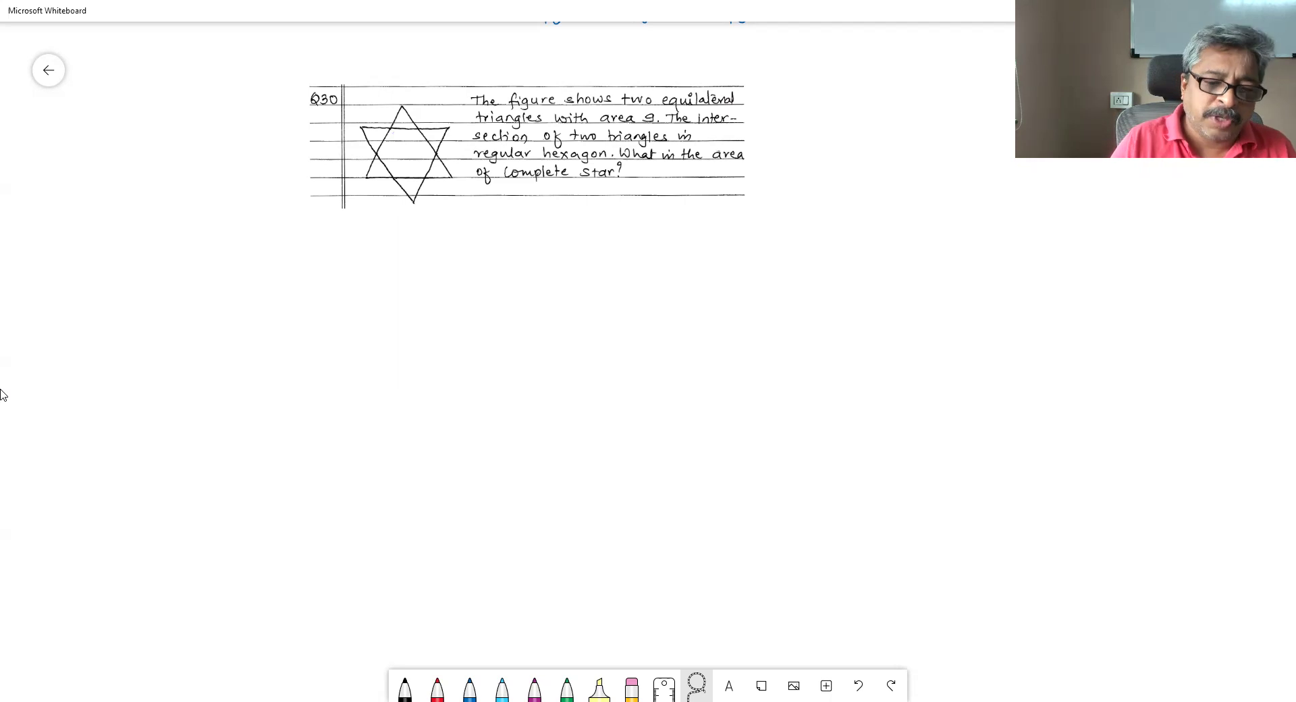
- Hatch the hexagon where the star's two triangles overlap with red diagonal lines
{"action": "left_click", "coordinate": [437, 687]}
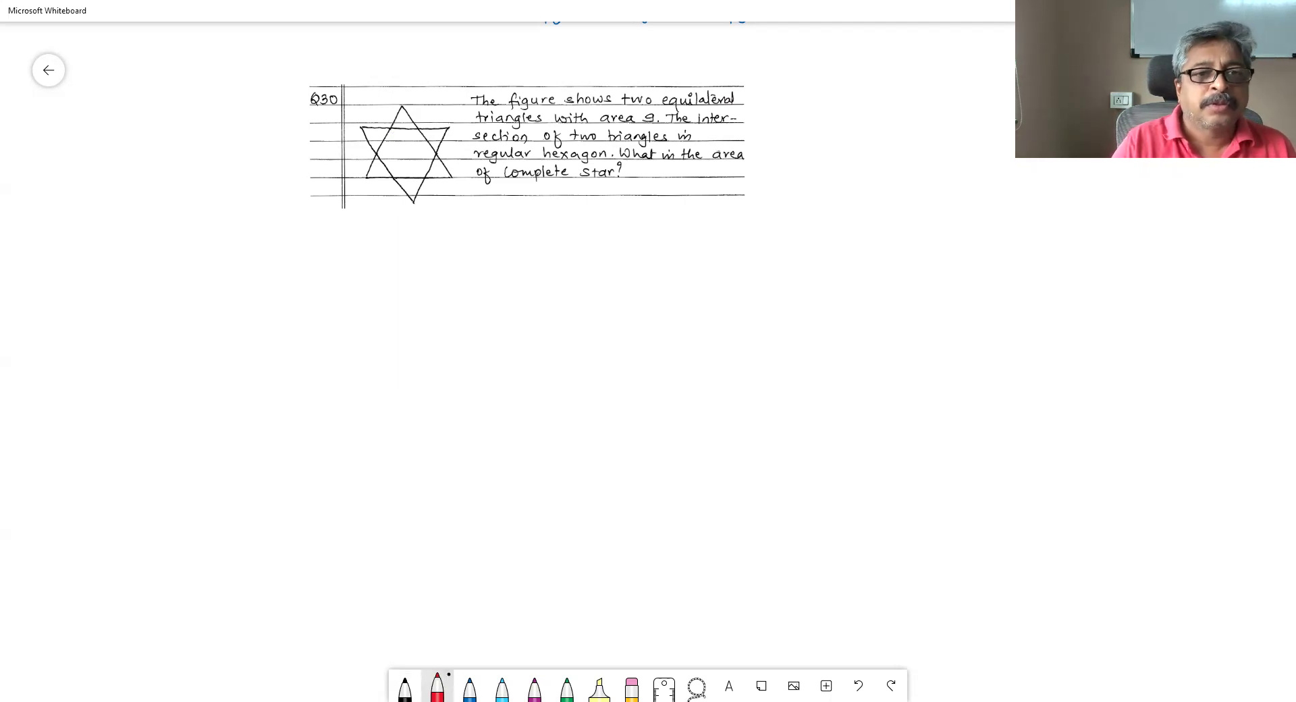
{"action": "mouse_move", "coordinate": [386, 139]}
{"action": "left_mouse_down"}
{"action": "mouse_move", "coordinate": [413, 130]}
{"action": "mouse_move", "coordinate": [430, 149]}
{"action": "left_mouse_up"}
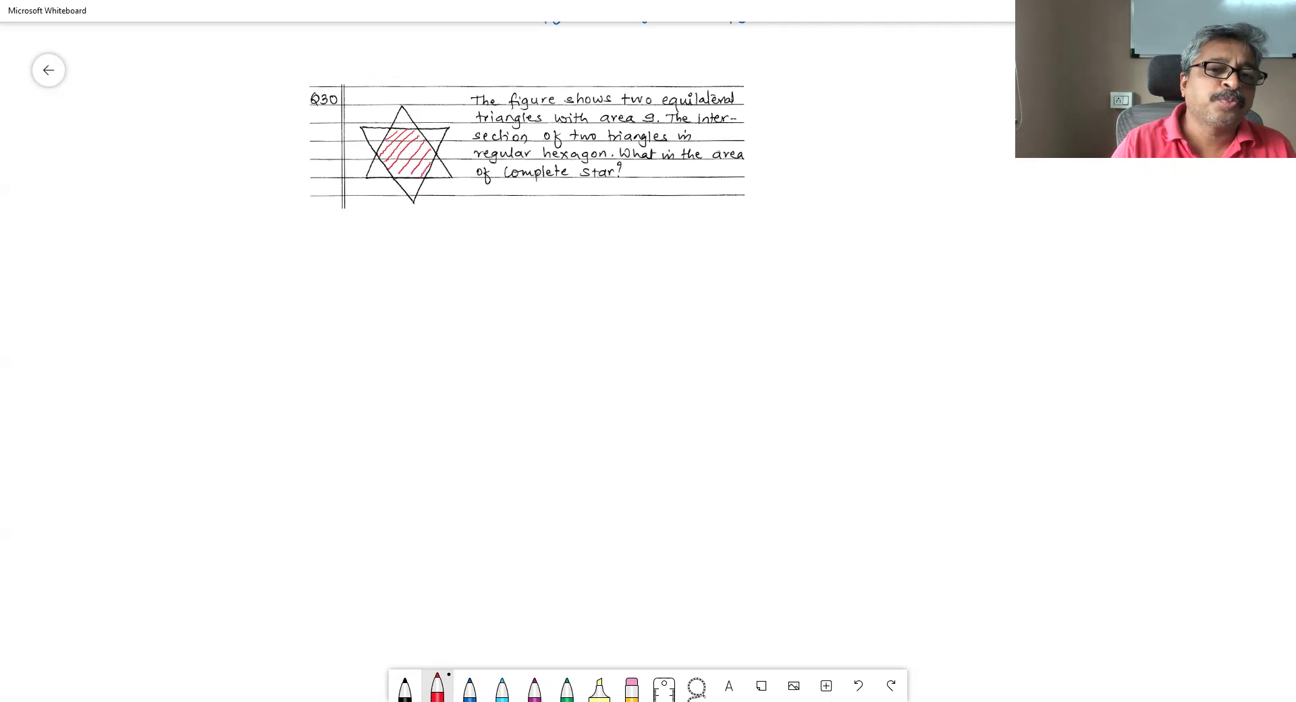
- Draw a red regular hexagon below the question using ink-to-shape
{"action": "mouse_move", "coordinate": [350, 297]}
{"action": "left_mouse_down"}
{"action": "mouse_move", "coordinate": [407, 256]}
{"action": "mouse_move", "coordinate": [464, 294]}
{"action": "left_mouse_up"}
{"action": "mouse_move", "coordinate": [349, 297]}
{"action": "left_mouse_down"}
{"action": "mouse_move", "coordinate": [350, 362]}
{"action": "mouse_move", "coordinate": [397, 390]}
{"action": "left_mouse_up"}
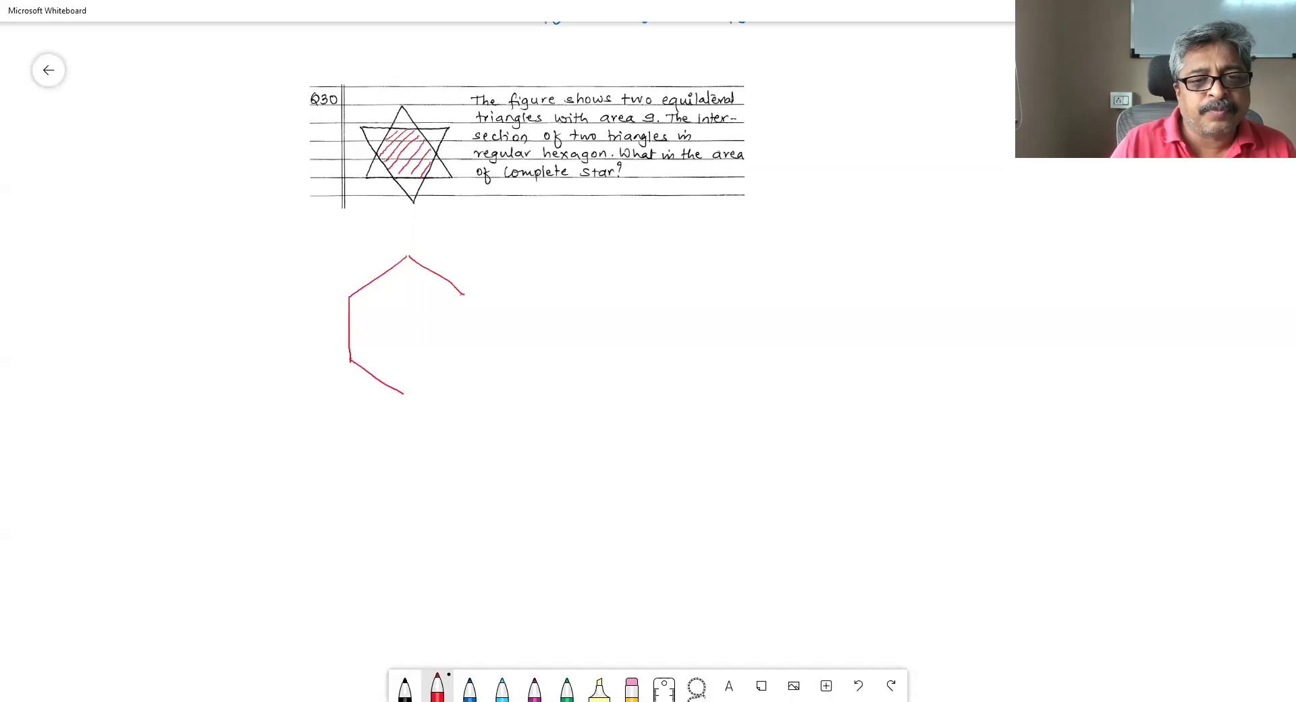
{"action": "mouse_move", "coordinate": [474, 302]}
{"action": "left_mouse_down"}
{"action": "mouse_move", "coordinate": [474, 367]}
{"action": "mouse_move", "coordinate": [405, 396]}
{"action": "left_mouse_up"}
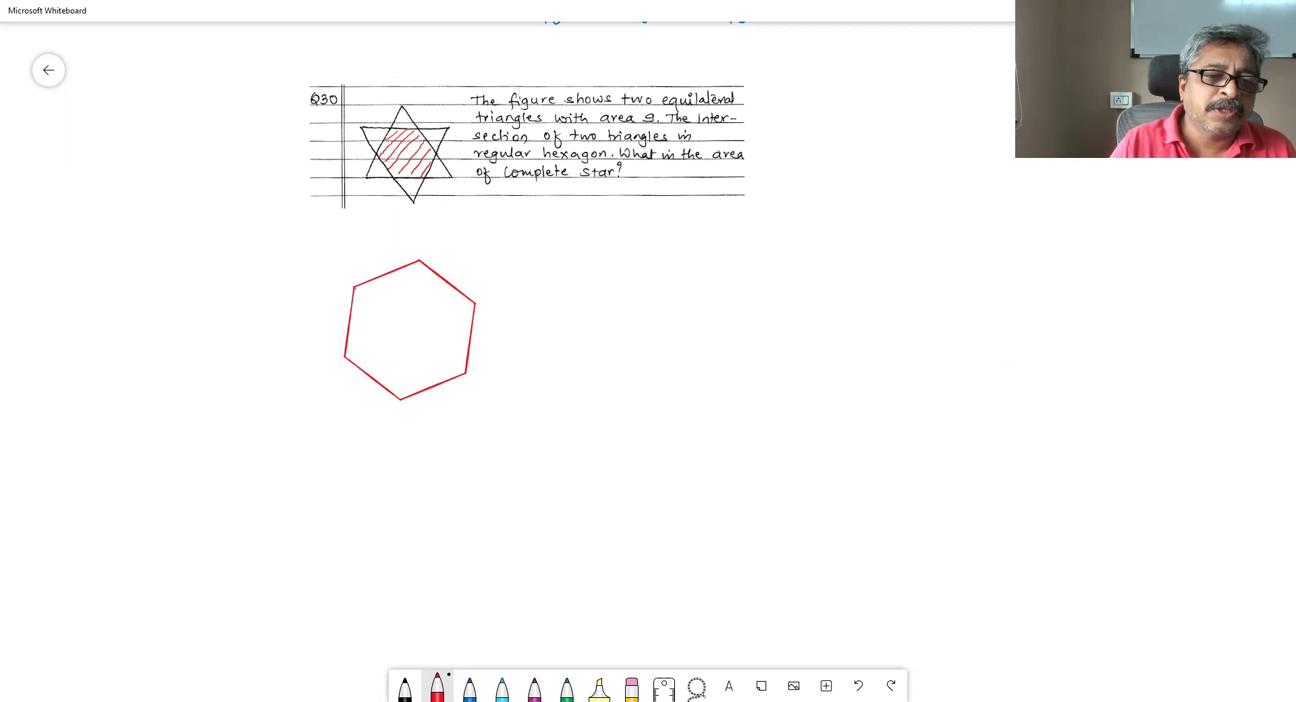
- Split the hexagon with three red diagonals into six triangles and tick them
{"action": "left_click_drag", "start_coordinate": [354, 288], "coordinate": [466, 373]}
{"action": "left_click_drag", "start_coordinate": [346, 357], "coordinate": [475, 304]}
{"action": "left_click_drag", "start_coordinate": [418, 261], "coordinate": [399, 401]}
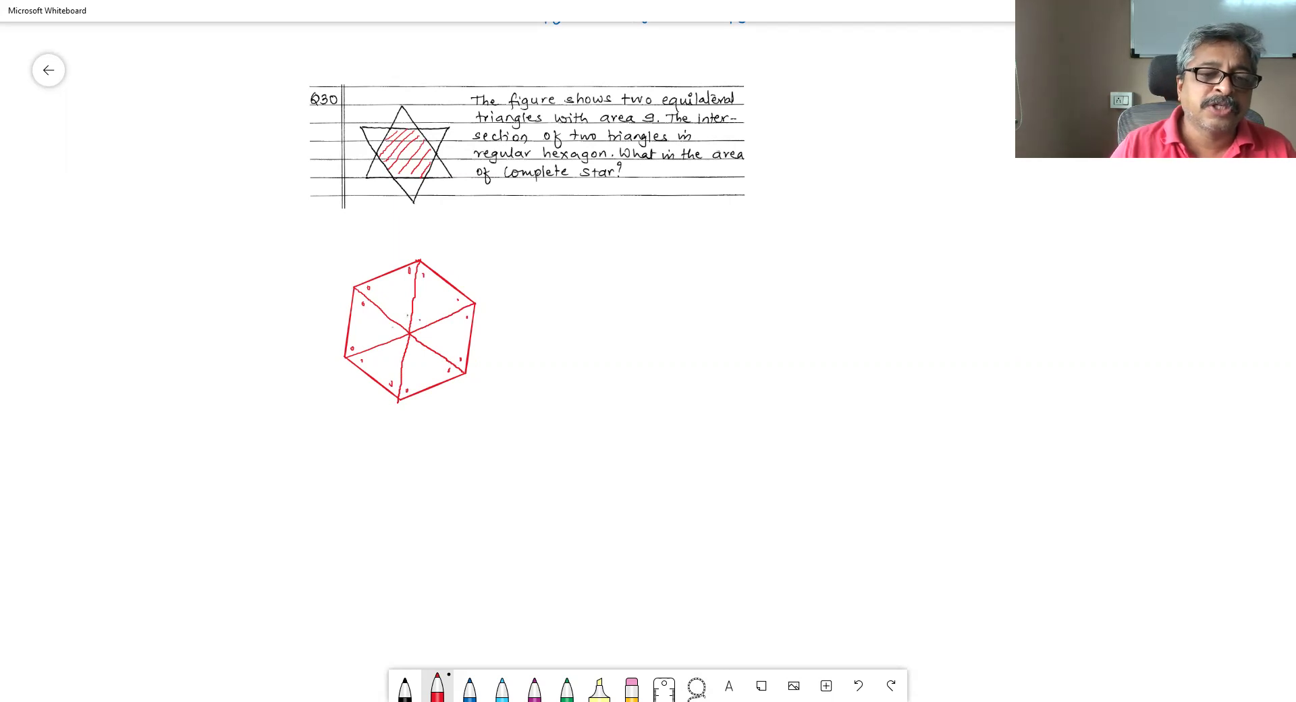
{"action": "left_click_drag", "start_coordinate": [427, 296], "coordinate": [440, 295]}
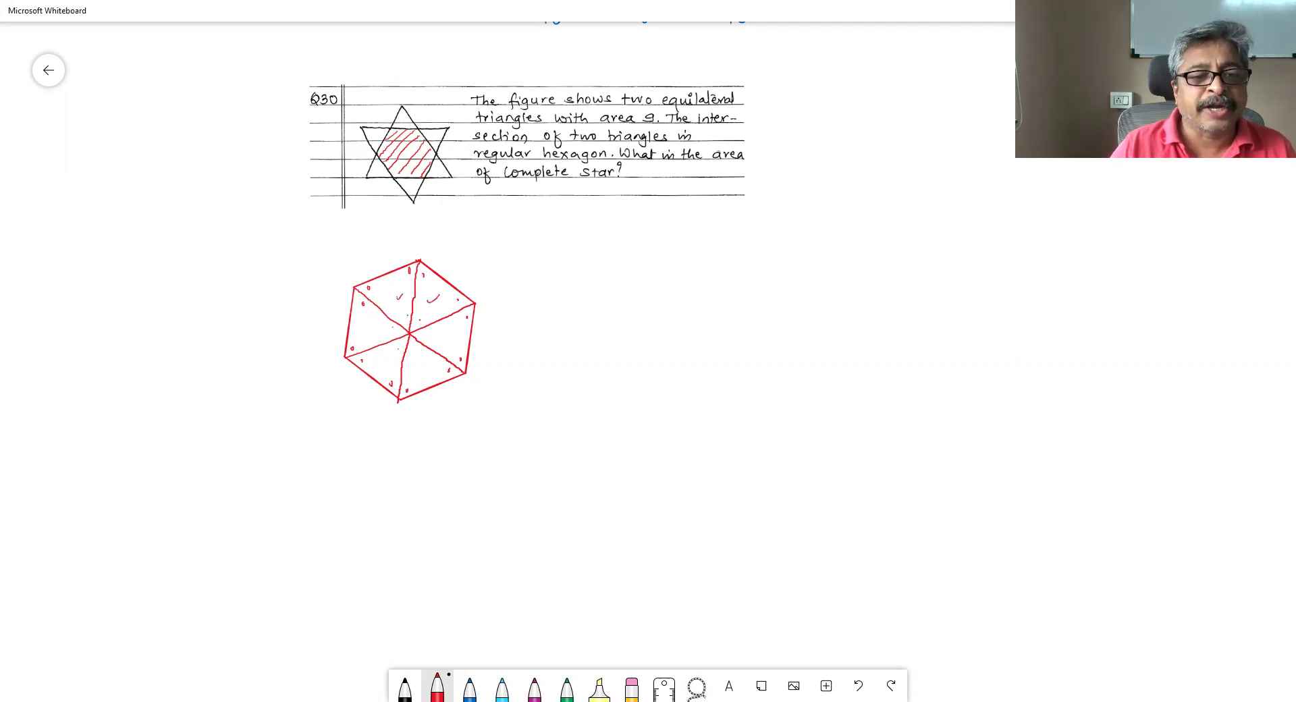
{"action": "mouse_move", "coordinate": [382, 355]}
{"action": "left_mouse_down"}
{"action": "mouse_move", "coordinate": [428, 362]}
{"action": "mouse_move", "coordinate": [454, 339]}
{"action": "left_mouse_up"}
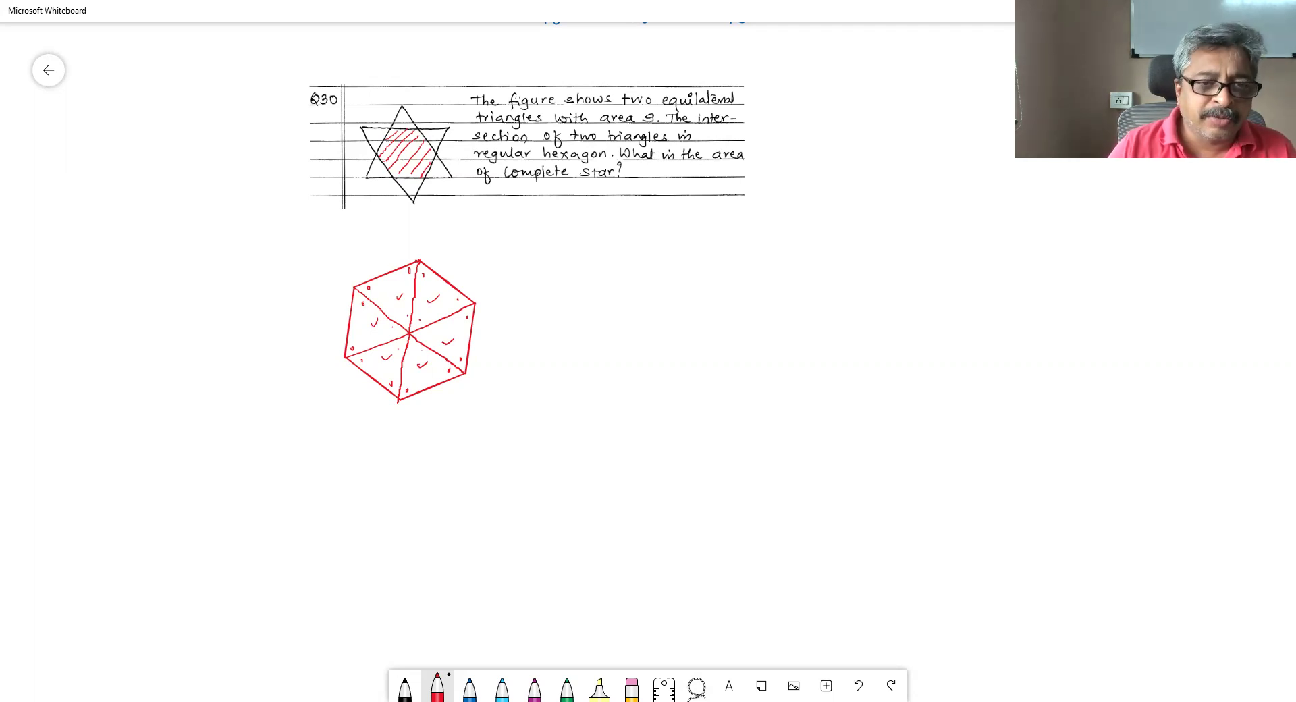
- Extend the hexagon's alternate sides in blue into a large enclosing triangle
{"action": "left_click", "coordinate": [470, 687]}
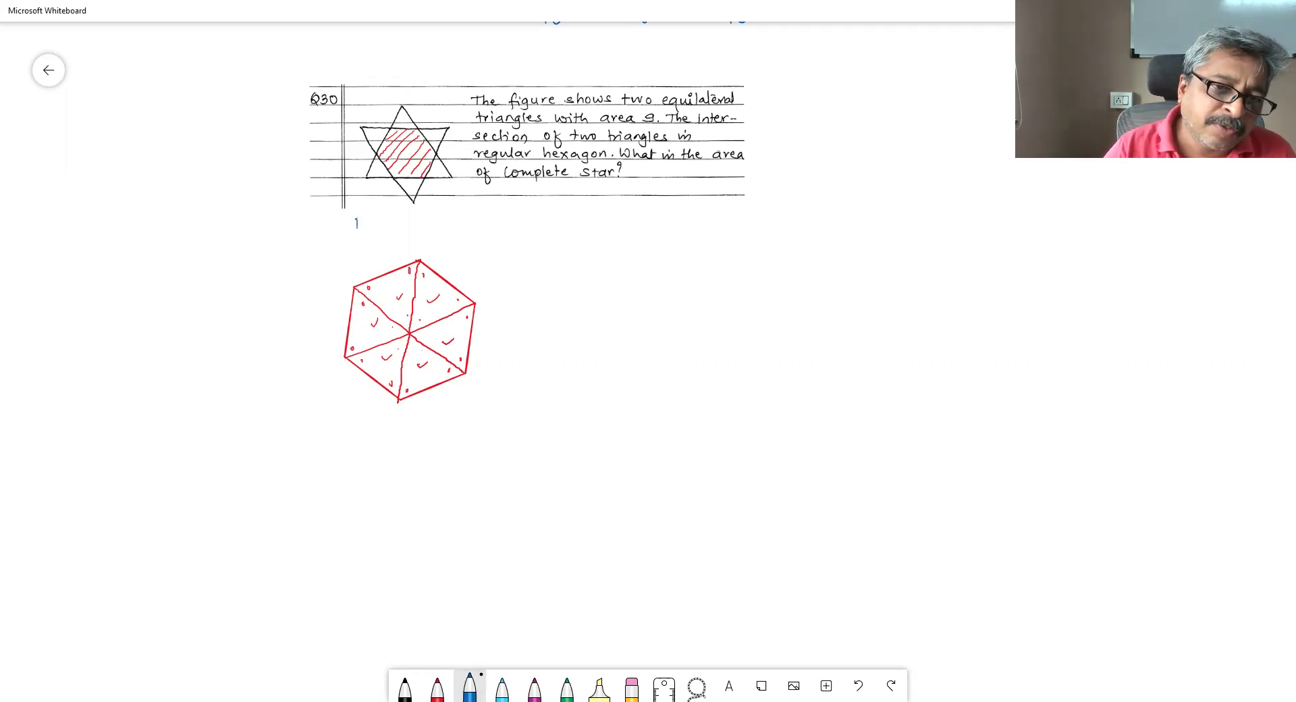
{"action": "left_click_drag", "start_coordinate": [357, 247], "coordinate": [356, 275]}
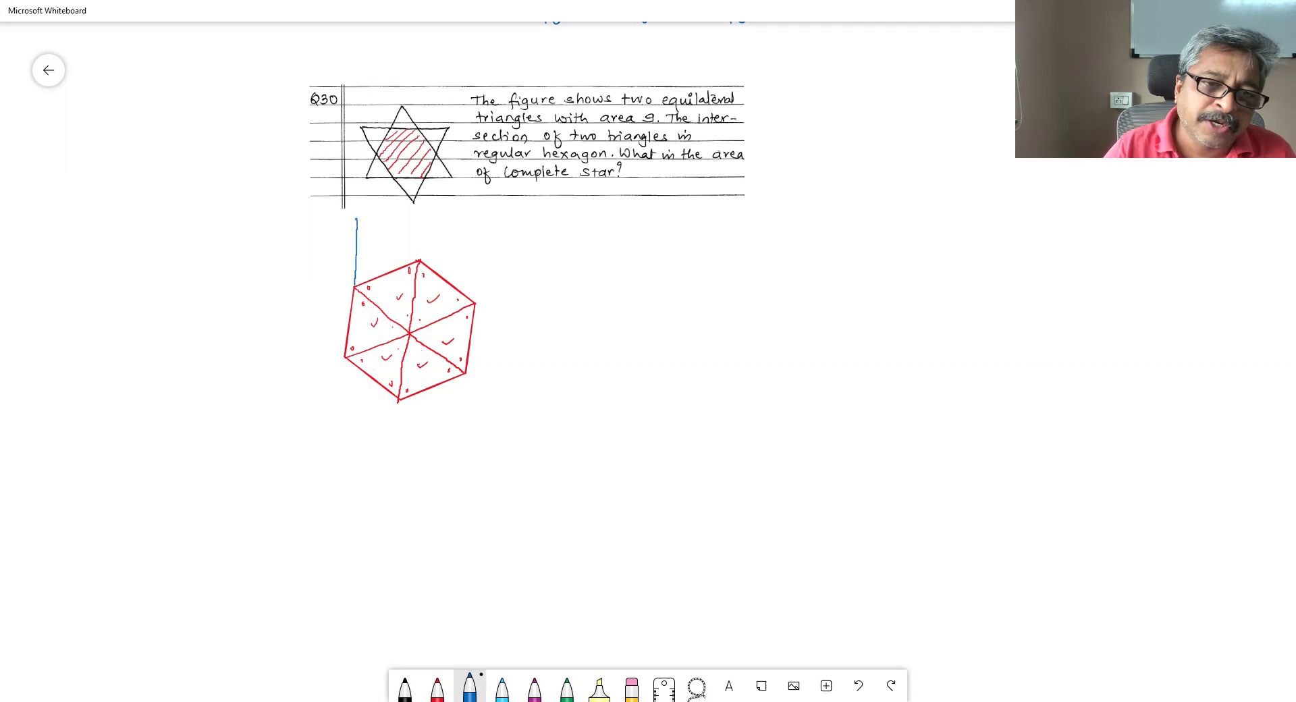
{"action": "left_click_drag", "start_coordinate": [368, 227], "coordinate": [415, 257]}
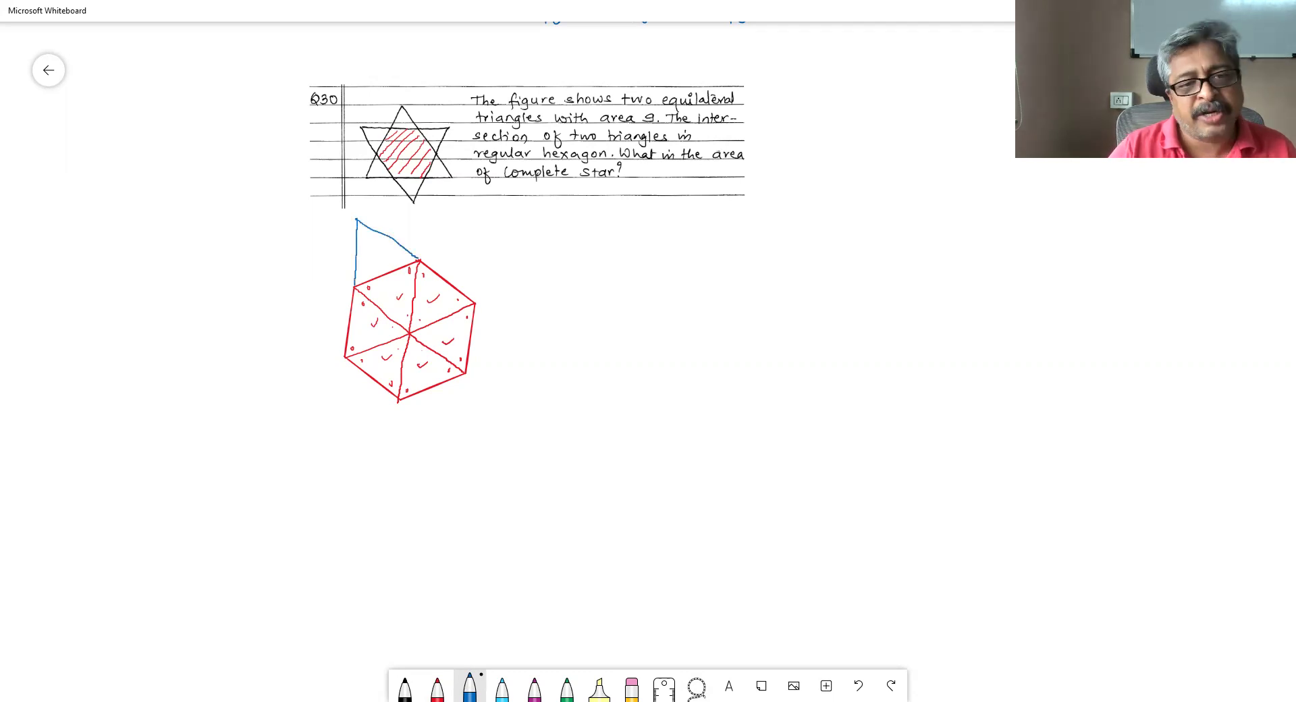
{"action": "mouse_move", "coordinate": [343, 362]}
{"action": "left_mouse_down"}
{"action": "mouse_move", "coordinate": [336, 421]}
{"action": "mouse_move", "coordinate": [397, 401]}
{"action": "left_mouse_up"}
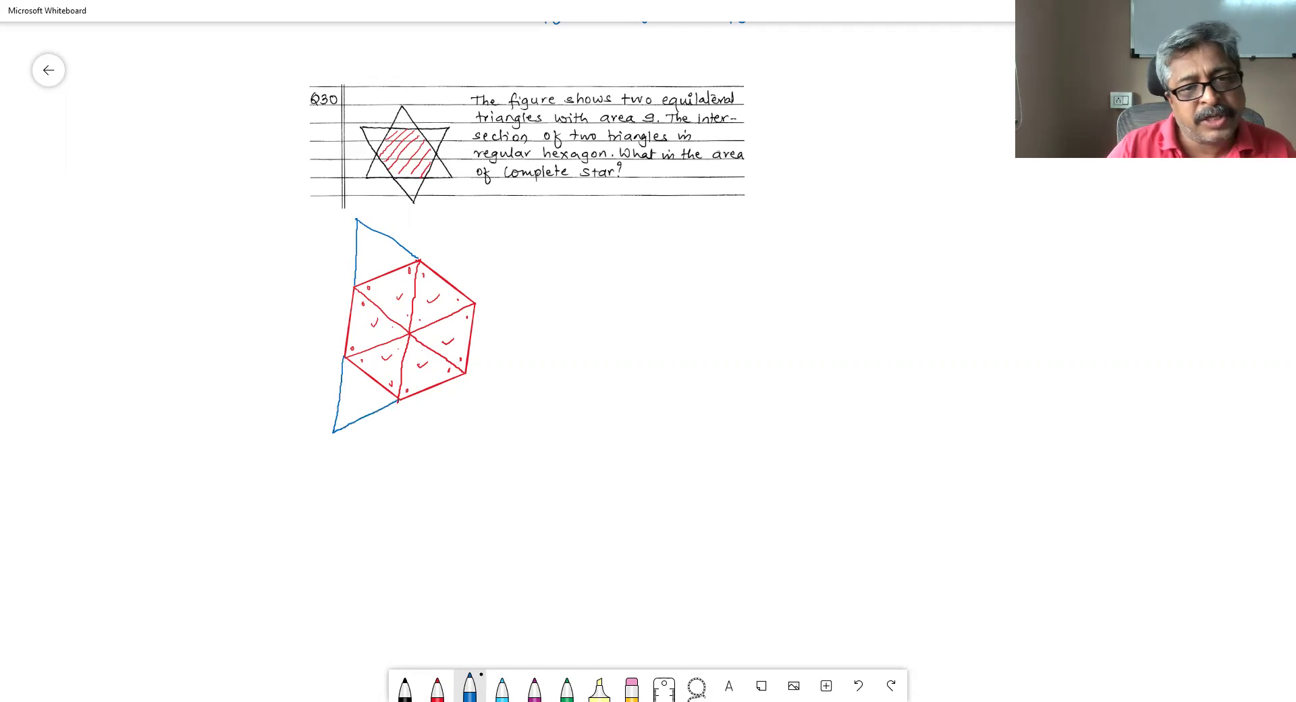
{"action": "left_click_drag", "start_coordinate": [478, 304], "coordinate": [537, 342]}
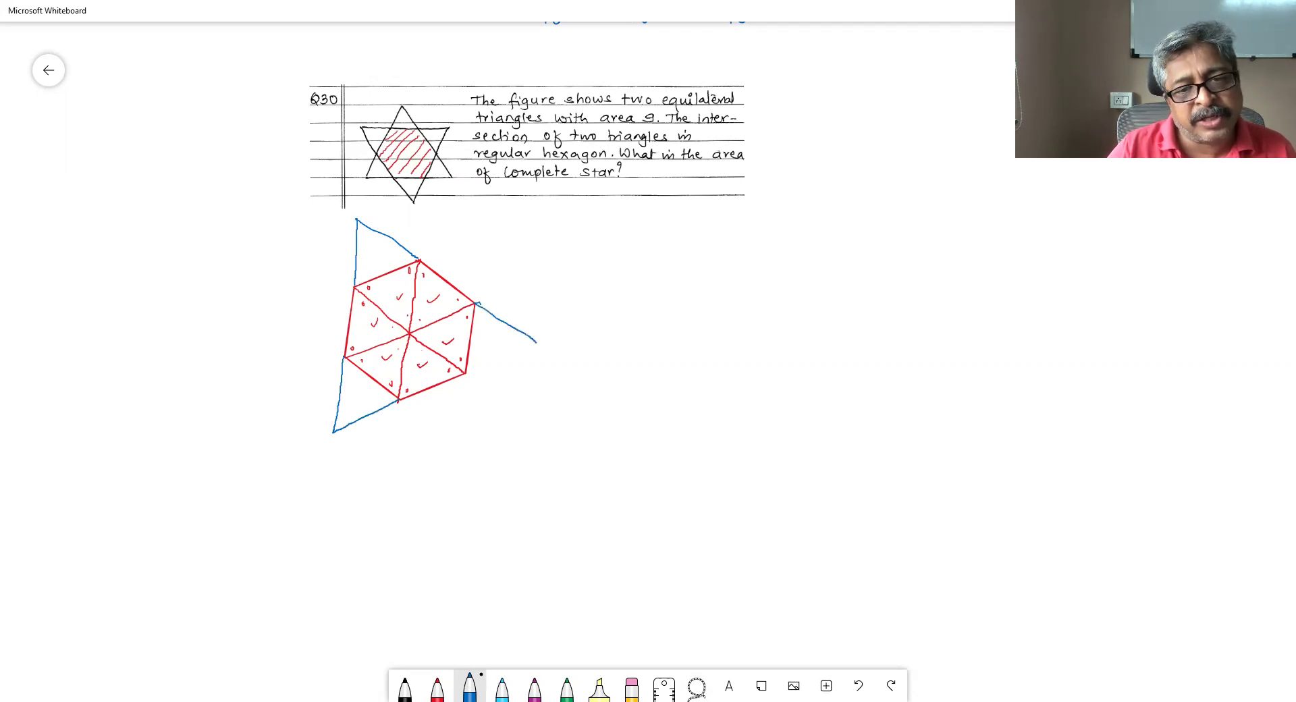
{"action": "left_click_drag", "start_coordinate": [466, 372], "coordinate": [529, 347]}
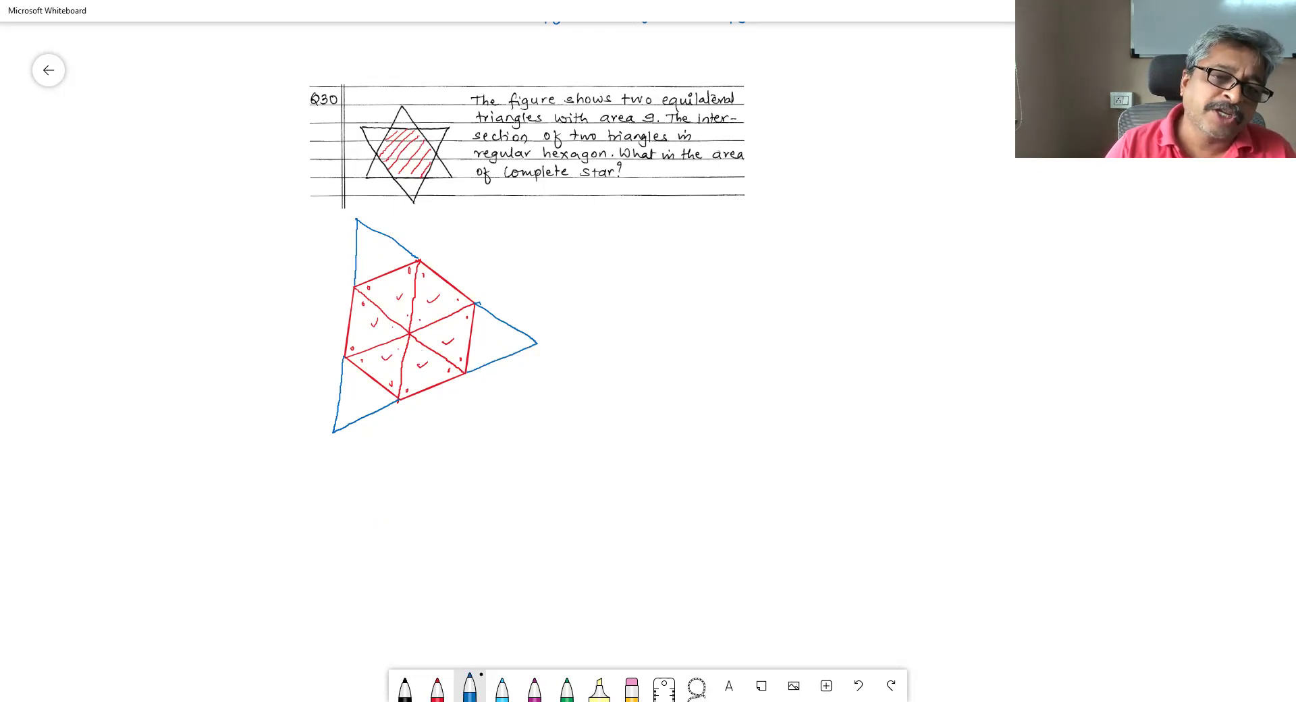
- Tick-mark the blue triangle's sides to divide them into thirds
{"action": "left_click_drag", "start_coordinate": [351, 250], "coordinate": [366, 250]}
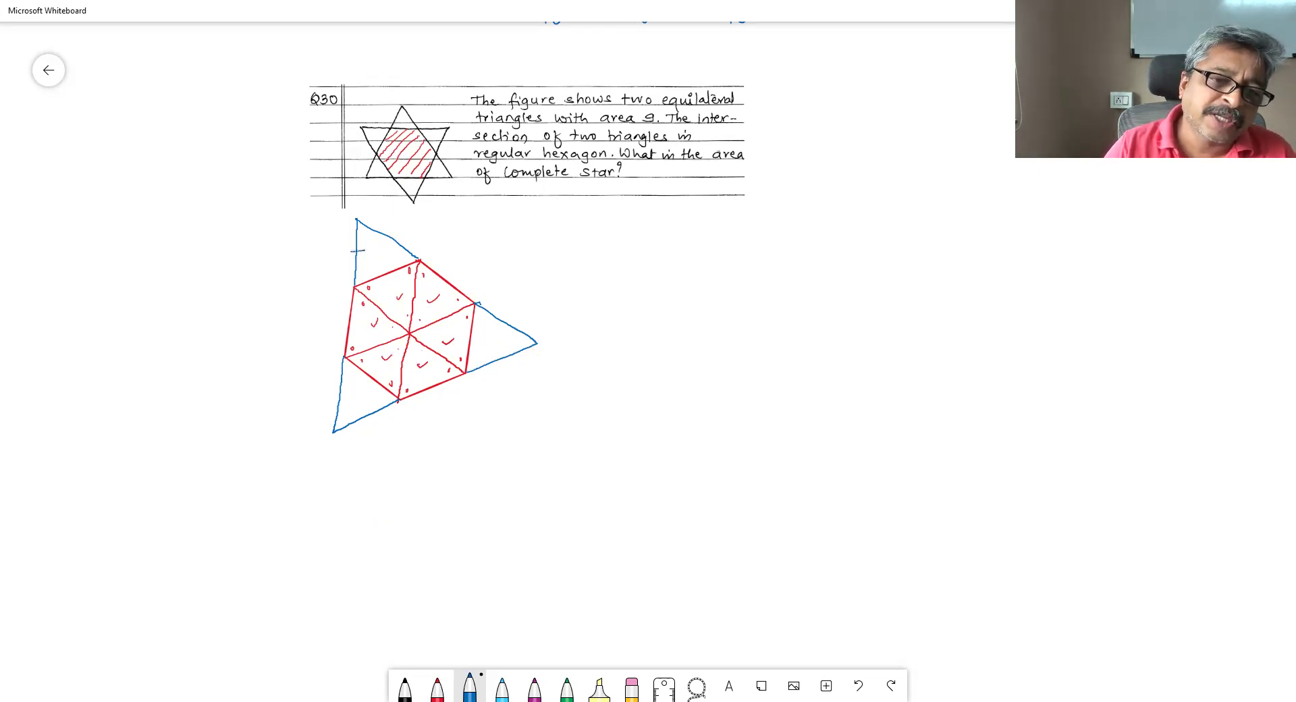
{"action": "left_click_drag", "start_coordinate": [345, 322], "coordinate": [359, 326]}
{"action": "left_click_drag", "start_coordinate": [330, 399], "coordinate": [354, 402]}
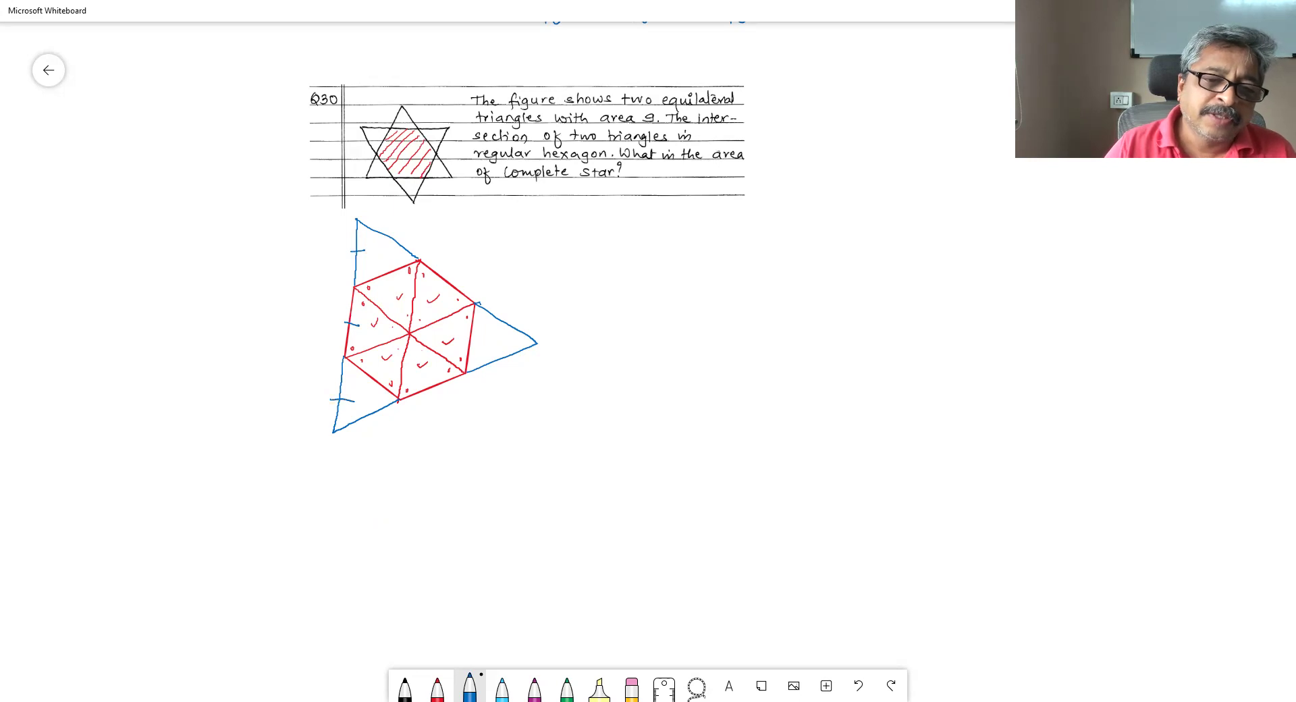
{"action": "mouse_move", "coordinate": [428, 382]}
{"action": "left_mouse_down"}
{"action": "mouse_move", "coordinate": [436, 397]}
{"action": "mouse_move", "coordinate": [378, 419]}
{"action": "left_mouse_up"}
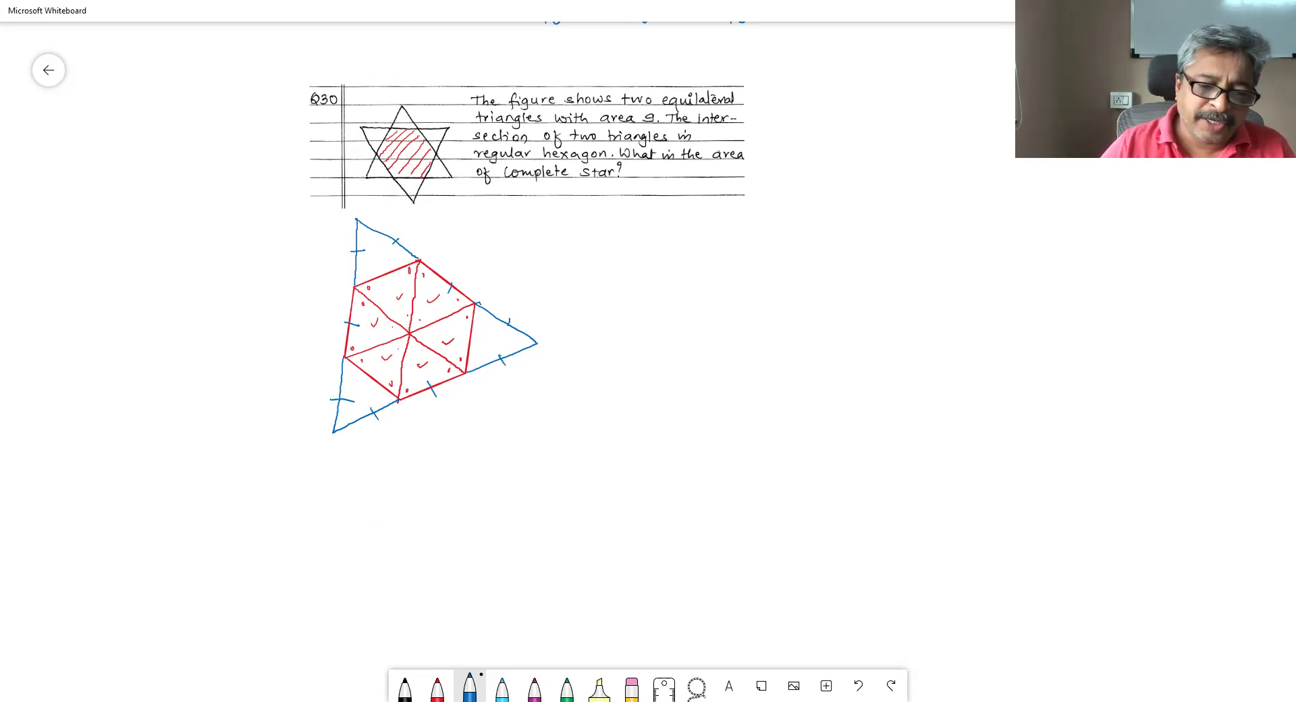
- Draw a green triangle through the hexagon to complete the star
{"action": "left_click", "coordinate": [567, 687]}
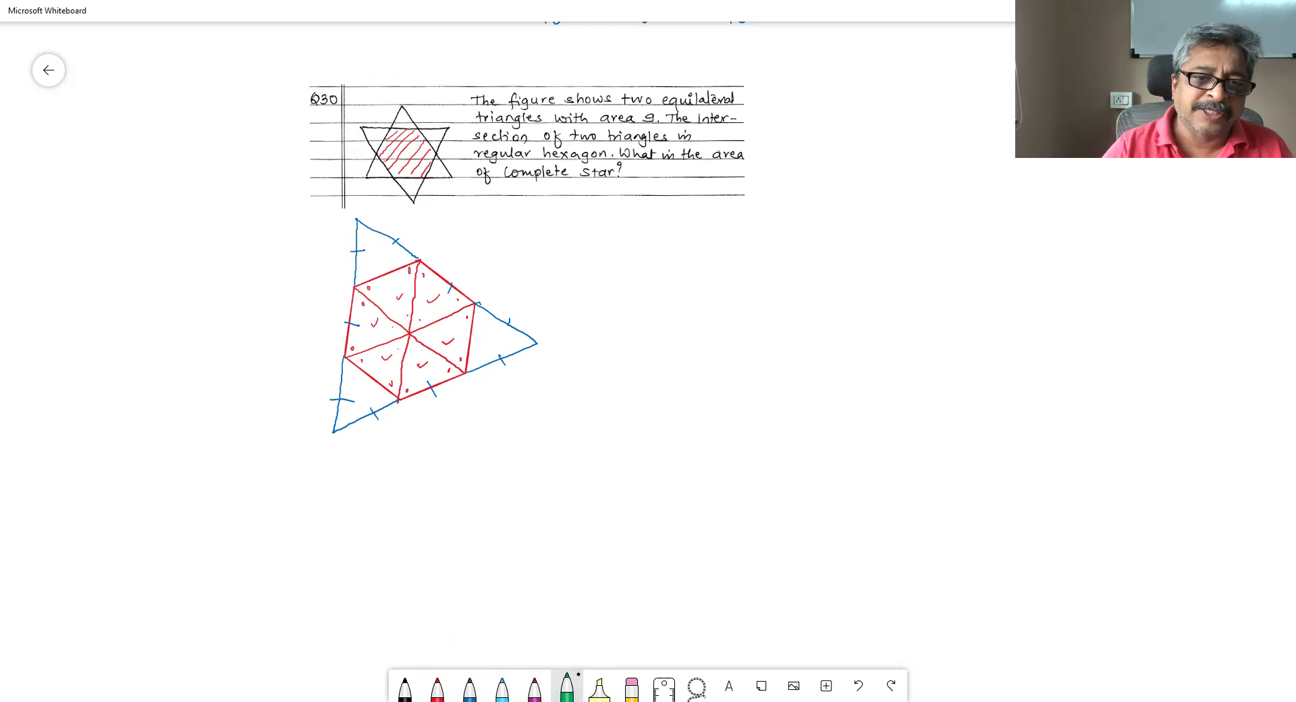
{"action": "mouse_move", "coordinate": [420, 259]}
{"action": "left_mouse_down"}
{"action": "mouse_move", "coordinate": [482, 232]}
{"action": "mouse_move", "coordinate": [477, 299]}
{"action": "left_mouse_up"}
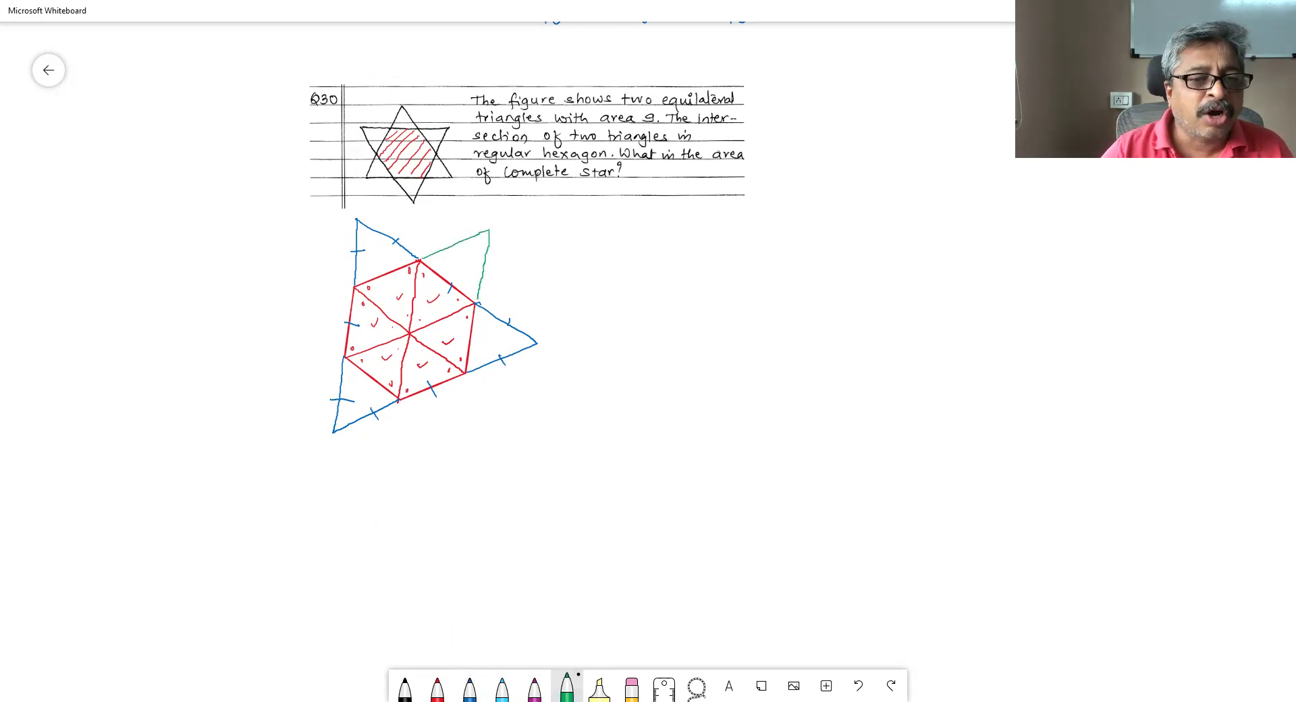
{"action": "left_click_drag", "start_coordinate": [282, 308], "coordinate": [354, 286]}
{"action": "left_click_drag", "start_coordinate": [282, 308], "coordinate": [337, 350]}
{"action": "left_click_drag", "start_coordinate": [399, 400], "coordinate": [453, 448]}
{"action": "left_click_drag", "start_coordinate": [466, 373], "coordinate": [460, 439]}
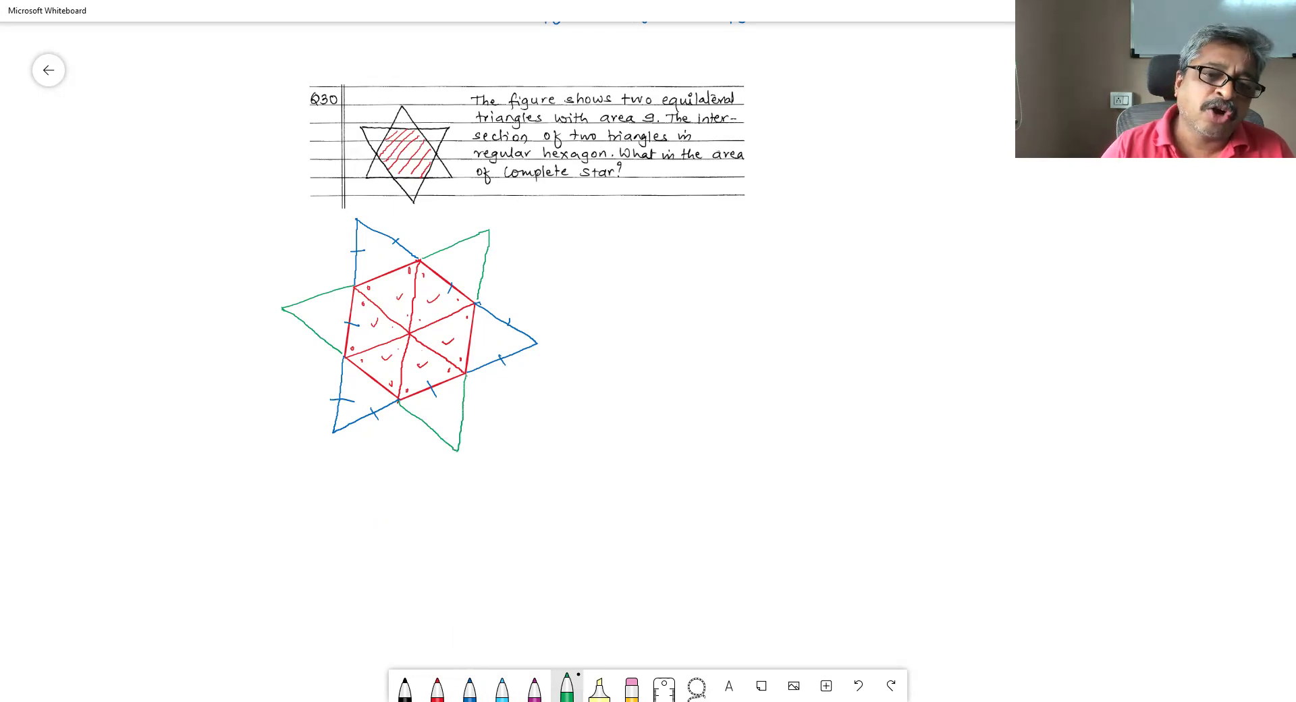
- Number the hexagon's triangles 1–6 and the blue star points 7, 8 and 9
{"action": "mouse_move", "coordinate": [398, 284]}
{"action": "left_mouse_down"}
{"action": "mouse_move", "coordinate": [437, 301]}
{"action": "mouse_move", "coordinate": [432, 291]}
{"action": "left_mouse_up"}
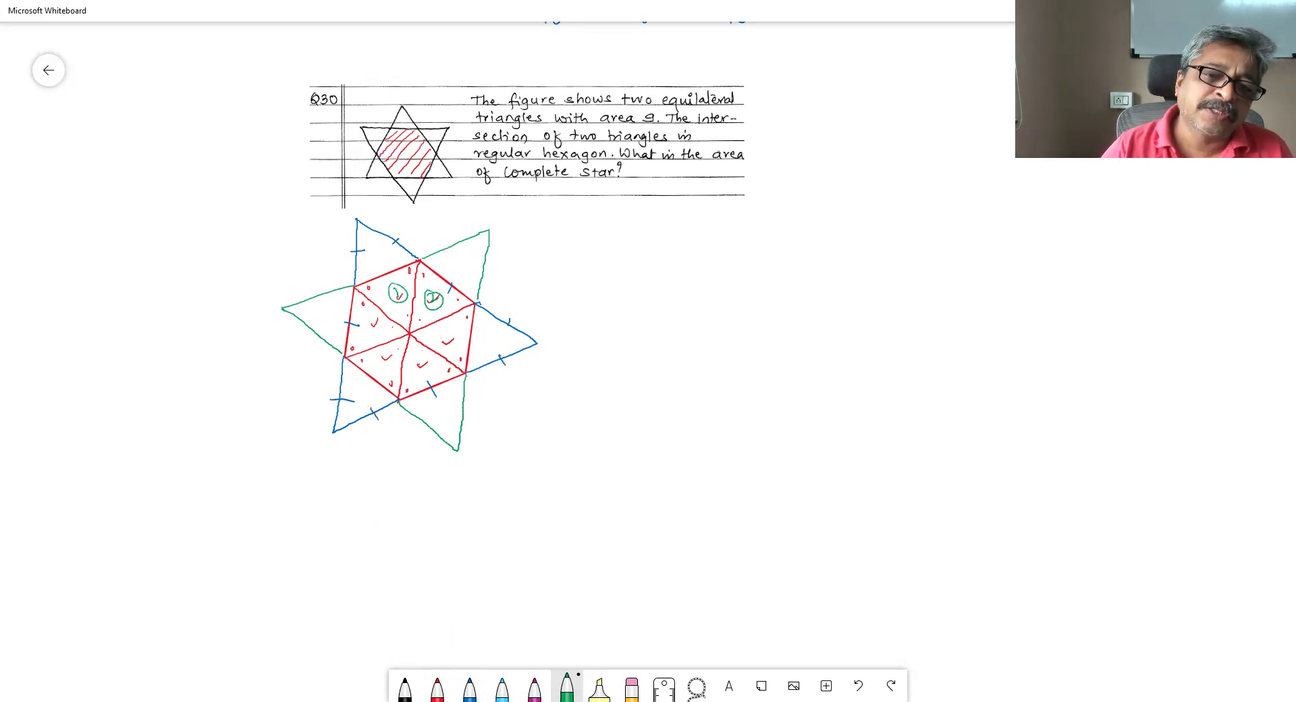
{"action": "mouse_move", "coordinate": [442, 334]}
{"action": "left_mouse_down"}
{"action": "mouse_move", "coordinate": [451, 345]}
{"action": "mouse_move", "coordinate": [444, 330]}
{"action": "mouse_move", "coordinate": [424, 379]}
{"action": "mouse_move", "coordinate": [419, 360]}
{"action": "mouse_move", "coordinate": [387, 376]}
{"action": "left_mouse_up"}
{"action": "mouse_move", "coordinate": [378, 355]}
{"action": "left_mouse_down"}
{"action": "mouse_move", "coordinate": [390, 353]}
{"action": "mouse_move", "coordinate": [372, 315]}
{"action": "left_mouse_up"}
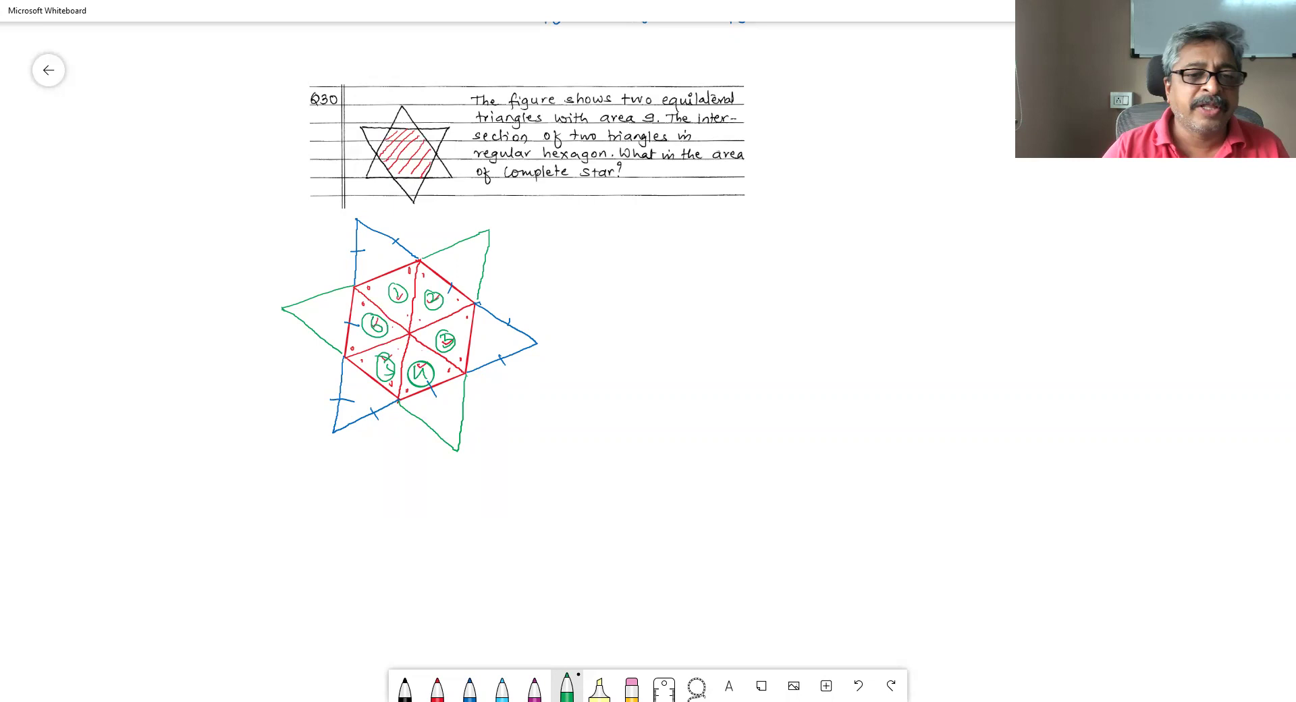
{"action": "left_click_drag", "start_coordinate": [379, 240], "coordinate": [378, 241]}
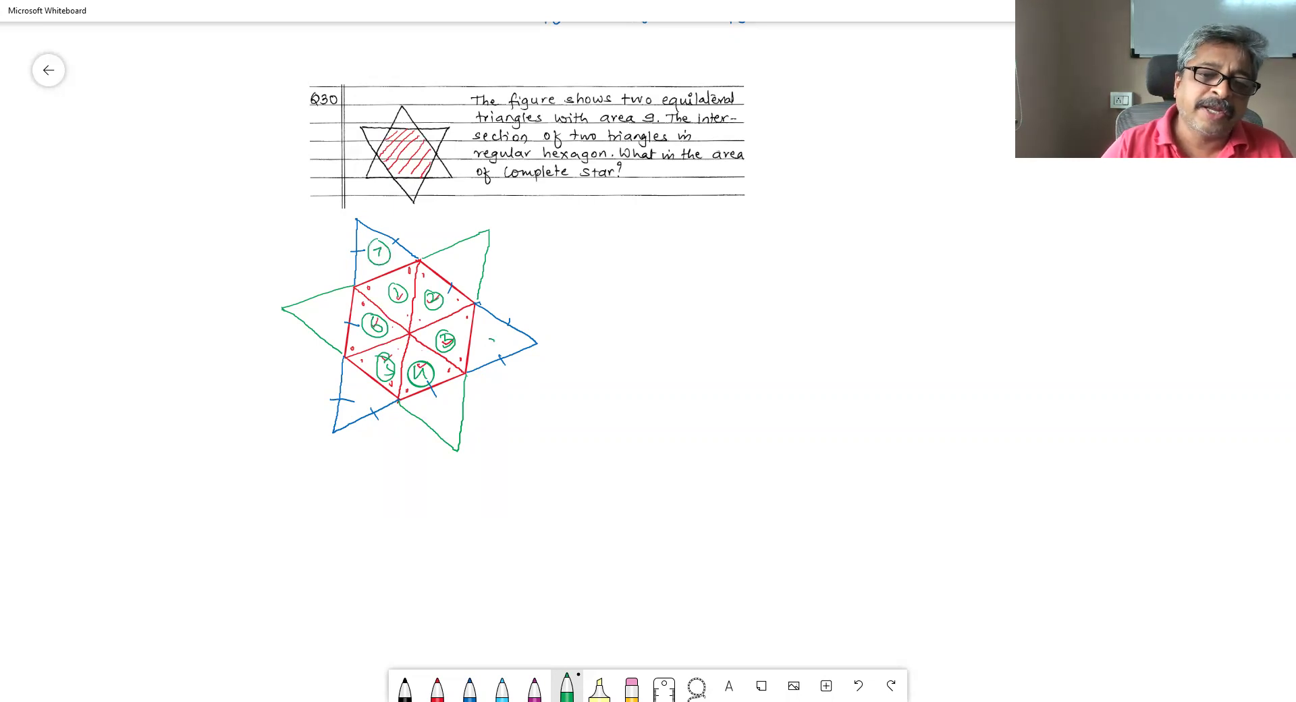
{"action": "left_click_drag", "start_coordinate": [494, 336], "coordinate": [499, 335]}
{"action": "mouse_move", "coordinate": [361, 395]}
{"action": "left_mouse_down"}
{"action": "mouse_move", "coordinate": [357, 412]}
{"action": "mouse_move", "coordinate": [367, 390]}
{"action": "left_mouse_up"}
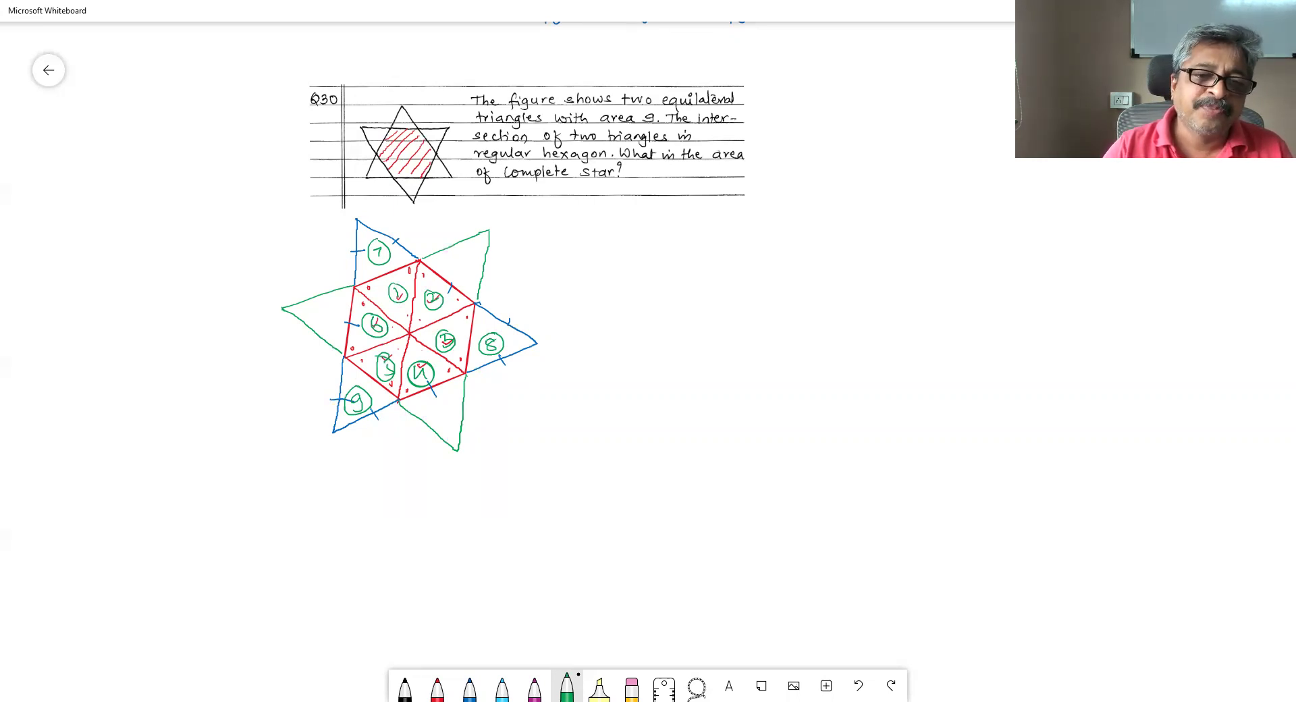
- Number the green star points 10, 11, 12 and write an underlined '= 12' after the question
{"action": "left_click_drag", "start_coordinate": [466, 258], "coordinate": [461, 253]}
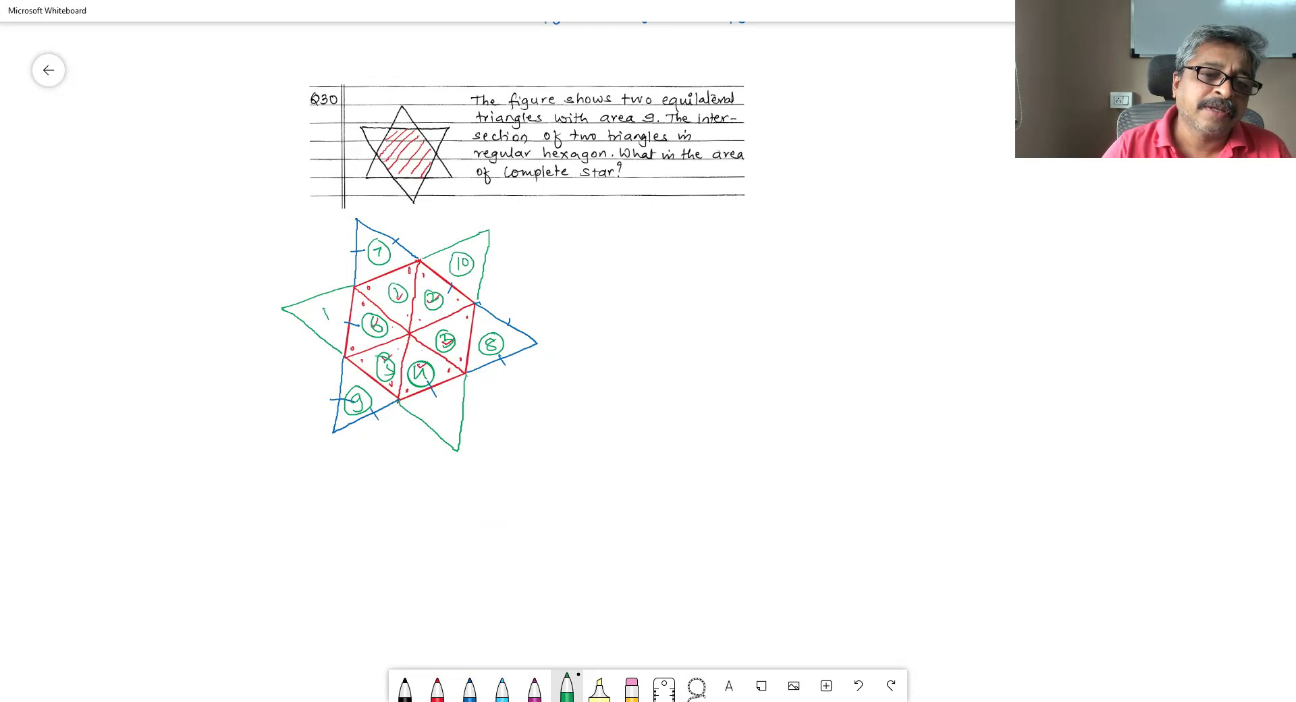
{"action": "mouse_move", "coordinate": [330, 306]}
{"action": "left_mouse_down"}
{"action": "mouse_move", "coordinate": [331, 319]}
{"action": "mouse_move", "coordinate": [334, 302]}
{"action": "left_mouse_up"}
{"action": "mouse_move", "coordinate": [439, 407]}
{"action": "left_mouse_down"}
{"action": "mouse_move", "coordinate": [448, 420]}
{"action": "mouse_move", "coordinate": [435, 399]}
{"action": "left_mouse_up"}
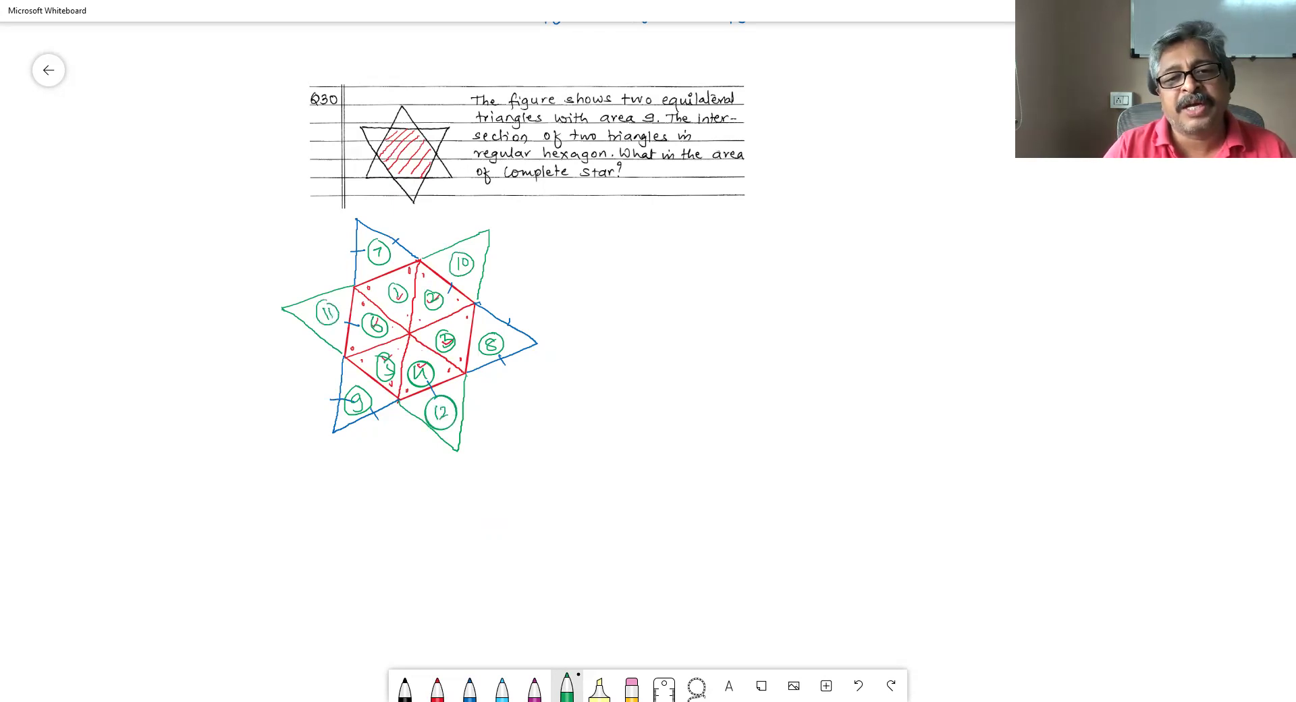
{"action": "left_click_drag", "start_coordinate": [627, 175], "coordinate": [649, 177]}
{"action": "left_click_drag", "start_coordinate": [655, 169], "coordinate": [666, 182]}
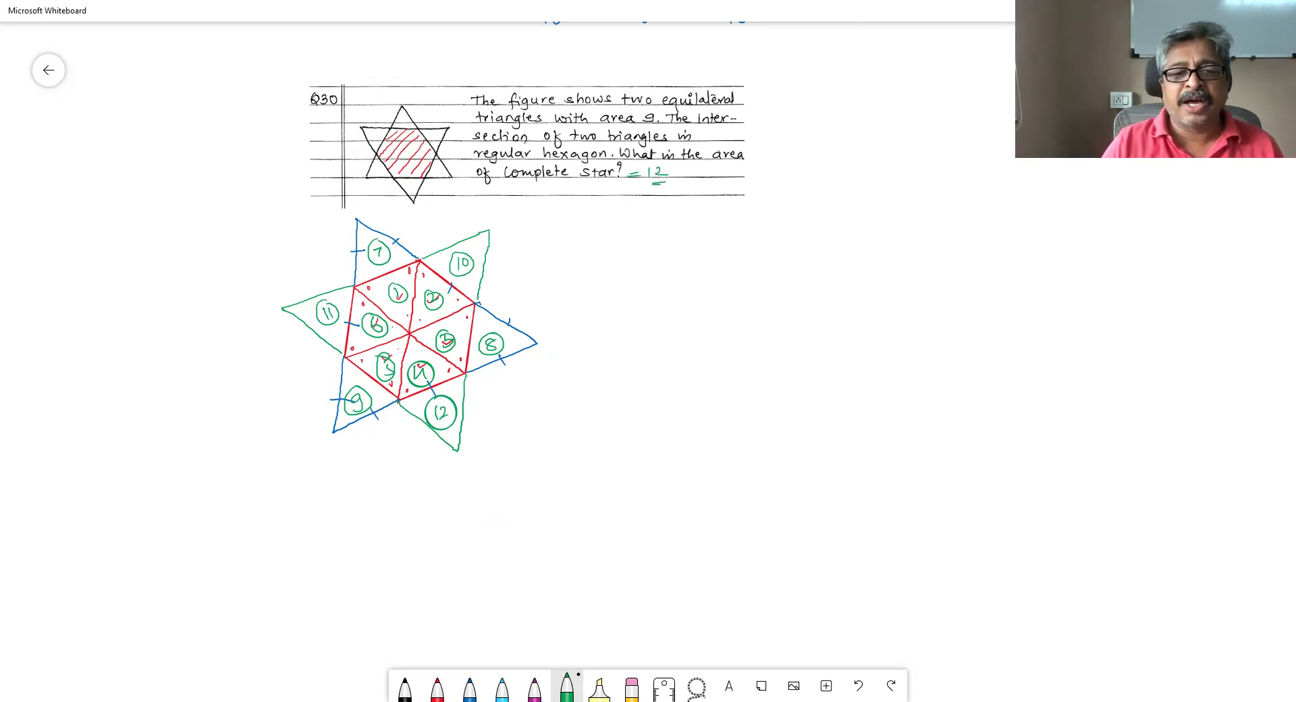
- Sketch the first green triangles to the right of the star
{"action": "mouse_move", "coordinate": [654, 319]}
{"action": "left_mouse_down"}
{"action": "mouse_move", "coordinate": [713, 315]}
{"action": "mouse_move", "coordinate": [686, 363]}
{"action": "left_mouse_up"}
{"action": "left_click_drag", "start_coordinate": [713, 317], "coordinate": [686, 365]}
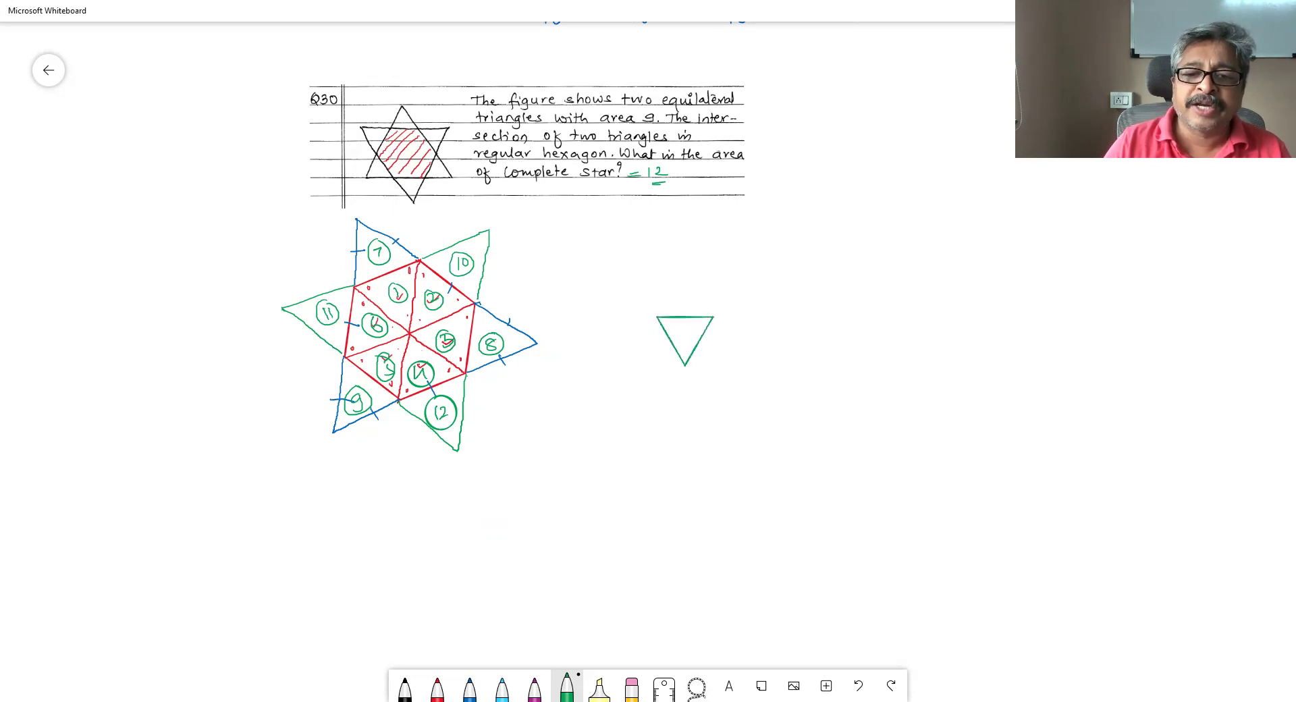
{"action": "mouse_move", "coordinate": [681, 268]}
{"action": "left_mouse_down"}
{"action": "mouse_move", "coordinate": [660, 309]}
{"action": "mouse_move", "coordinate": [705, 302]}
{"action": "mouse_move", "coordinate": [713, 315]}
{"action": "left_mouse_up"}
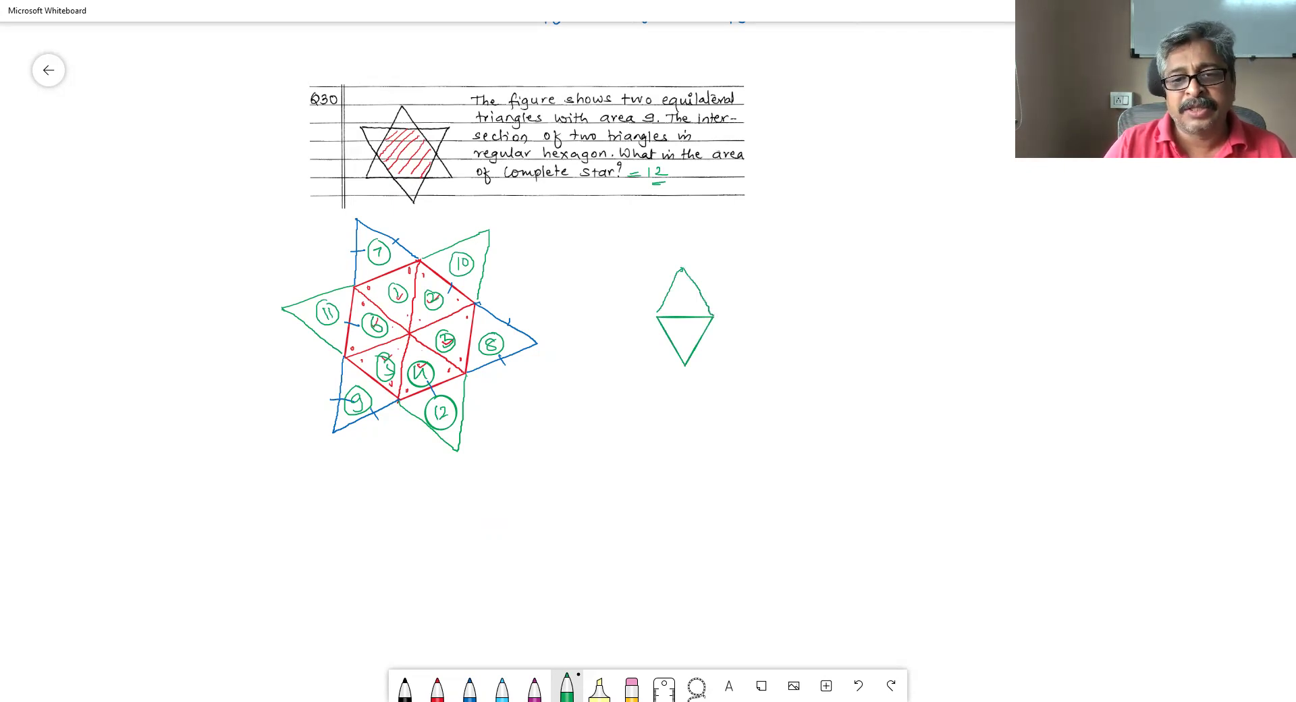
{"action": "mouse_move", "coordinate": [714, 317]}
{"action": "left_mouse_down"}
{"action": "mouse_move", "coordinate": [750, 352]}
{"action": "mouse_move", "coordinate": [685, 366]}
{"action": "left_mouse_up"}
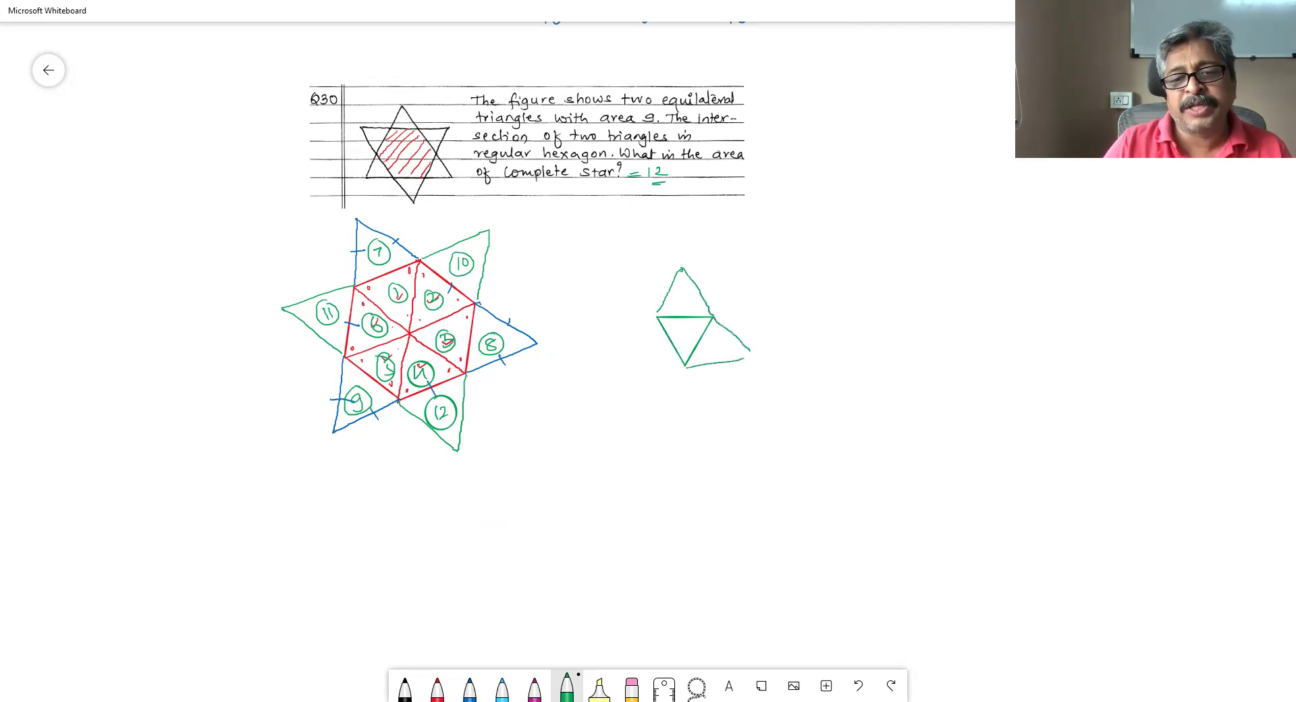
{"action": "left_click_drag", "start_coordinate": [717, 318], "coordinate": [742, 355]}
- Finish the six-triangle green hexagon and draw a circle to its right
{"action": "mouse_move", "coordinate": [656, 318]}
{"action": "left_mouse_down"}
{"action": "mouse_move", "coordinate": [627, 359]}
{"action": "mouse_move", "coordinate": [681, 372]}
{"action": "mouse_move", "coordinate": [647, 408]}
{"action": "left_mouse_up"}
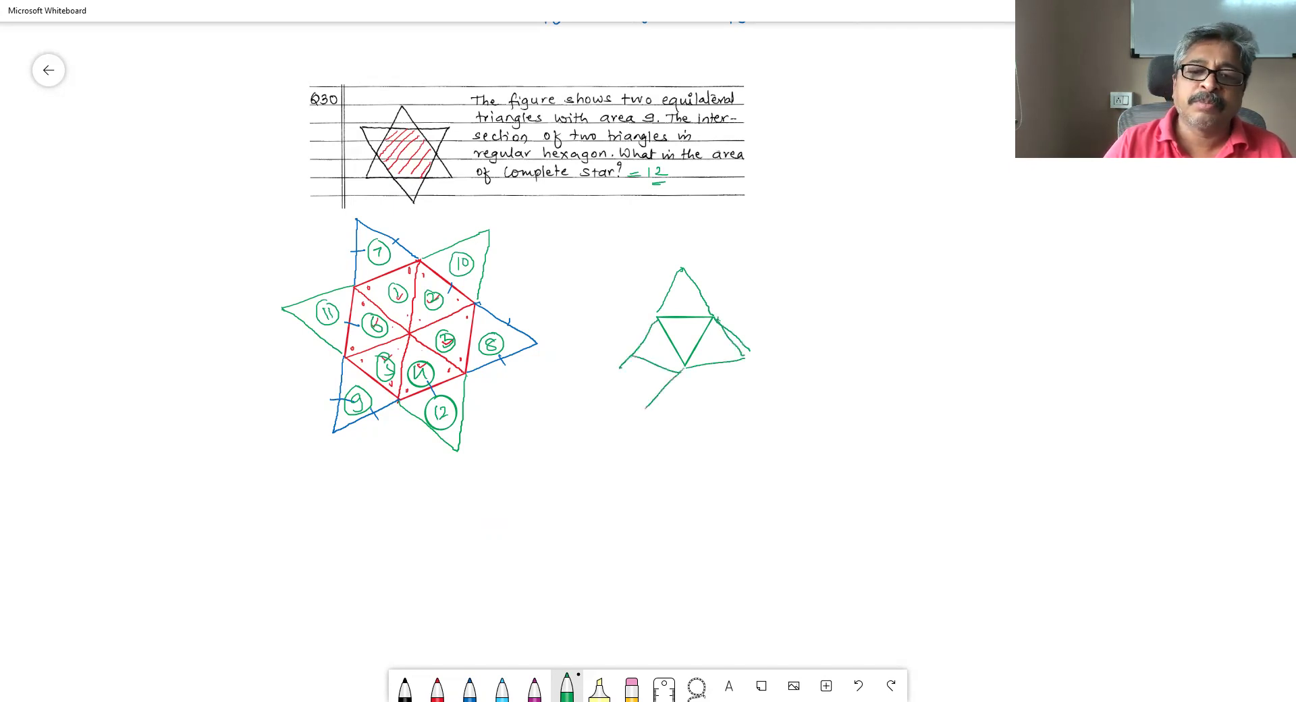
{"action": "mouse_move", "coordinate": [630, 361]}
{"action": "left_mouse_down"}
{"action": "mouse_move", "coordinate": [649, 408]}
{"action": "mouse_move", "coordinate": [711, 412]}
{"action": "left_mouse_up"}
{"action": "mouse_move", "coordinate": [683, 367]}
{"action": "left_mouse_down"}
{"action": "mouse_move", "coordinate": [721, 410]}
{"action": "mouse_move", "coordinate": [750, 357]}
{"action": "left_mouse_up"}
{"action": "mouse_move", "coordinate": [933, 283]}
{"action": "left_mouse_down"}
{"action": "mouse_move", "coordinate": [907, 270]}
{"action": "mouse_move", "coordinate": [865, 408]}
{"action": "mouse_move", "coordinate": [971, 309]}
{"action": "mouse_move", "coordinate": [938, 281]}
{"action": "left_mouse_up"}
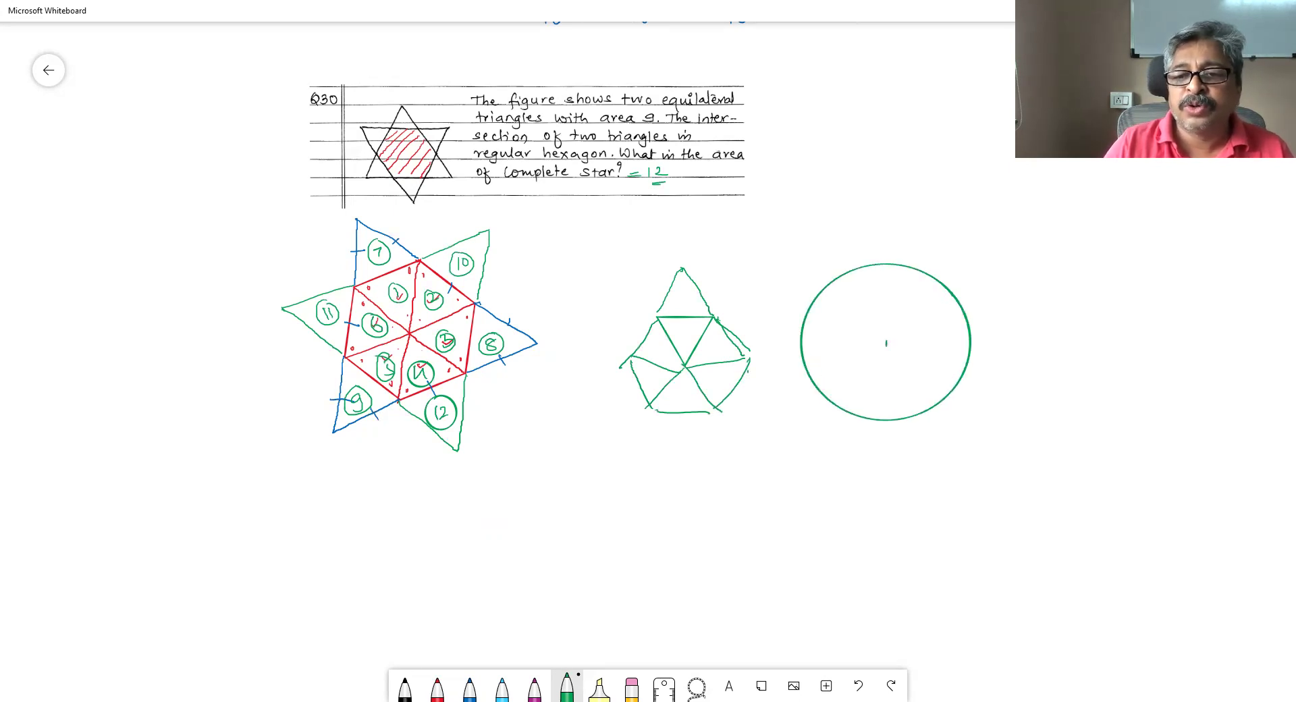
- Draw four curved green arcs through the circle's centre toward its edge
{"action": "mouse_move", "coordinate": [886, 344]}
{"action": "left_mouse_down"}
{"action": "mouse_move", "coordinate": [858, 350]}
{"action": "mouse_move", "coordinate": [823, 391]}
{"action": "left_mouse_up"}
{"action": "left_click_drag", "start_coordinate": [888, 345], "coordinate": [950, 387]}
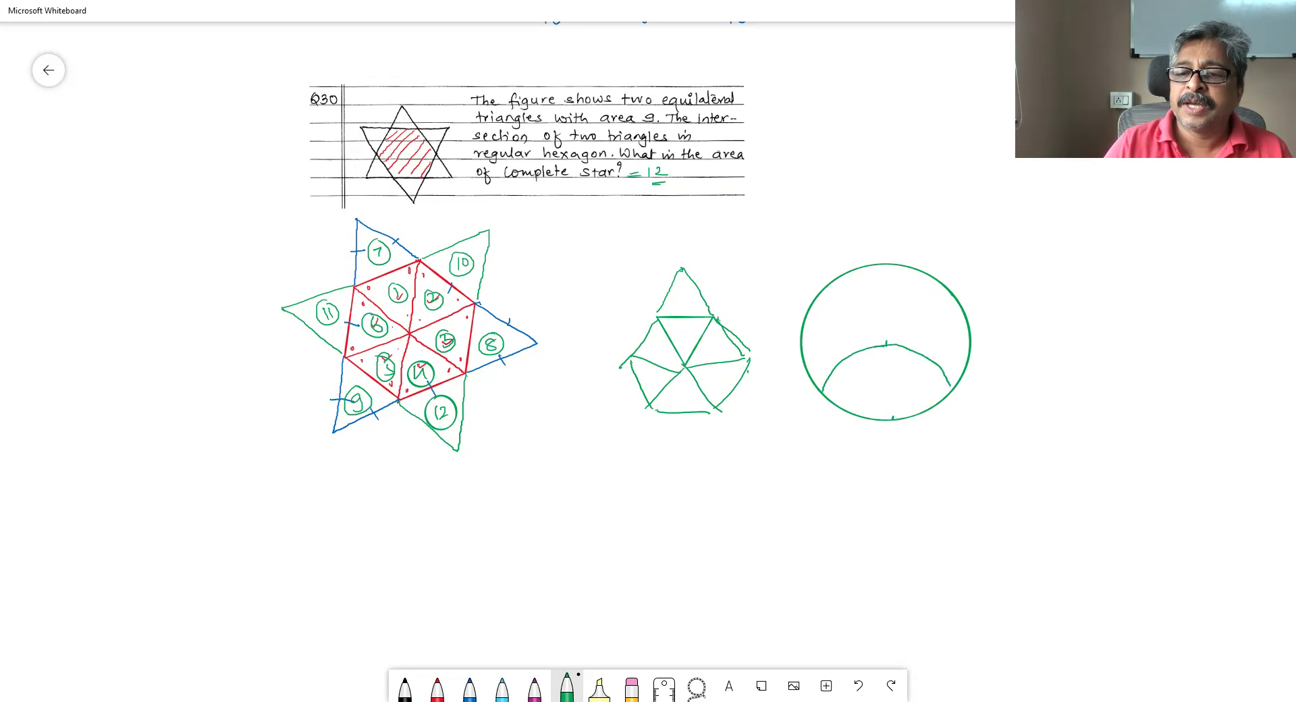
{"action": "mouse_move", "coordinate": [946, 289]}
{"action": "left_mouse_down"}
{"action": "mouse_move", "coordinate": [889, 339]}
{"action": "mouse_move", "coordinate": [892, 417]}
{"action": "left_mouse_up"}
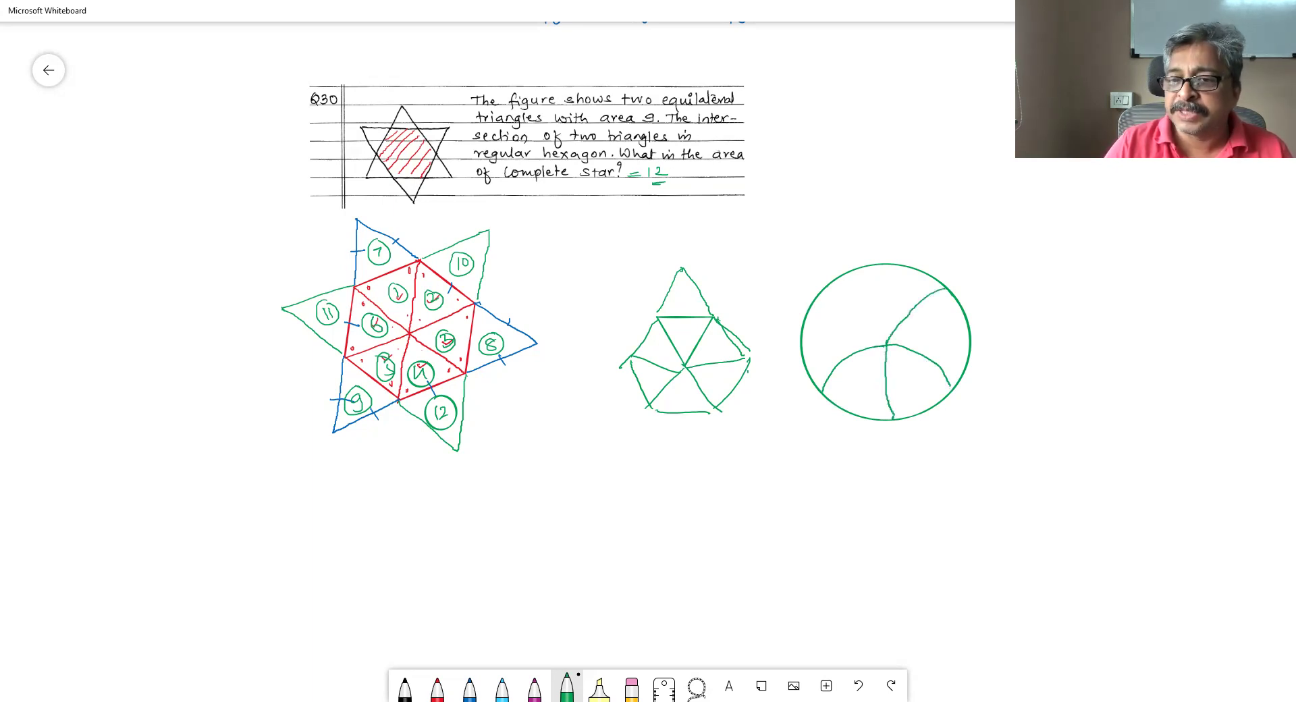
{"action": "mouse_move", "coordinate": [867, 267]}
{"action": "left_mouse_down"}
{"action": "mouse_move", "coordinate": [878, 335]}
{"action": "mouse_move", "coordinate": [943, 388]}
{"action": "left_mouse_up"}
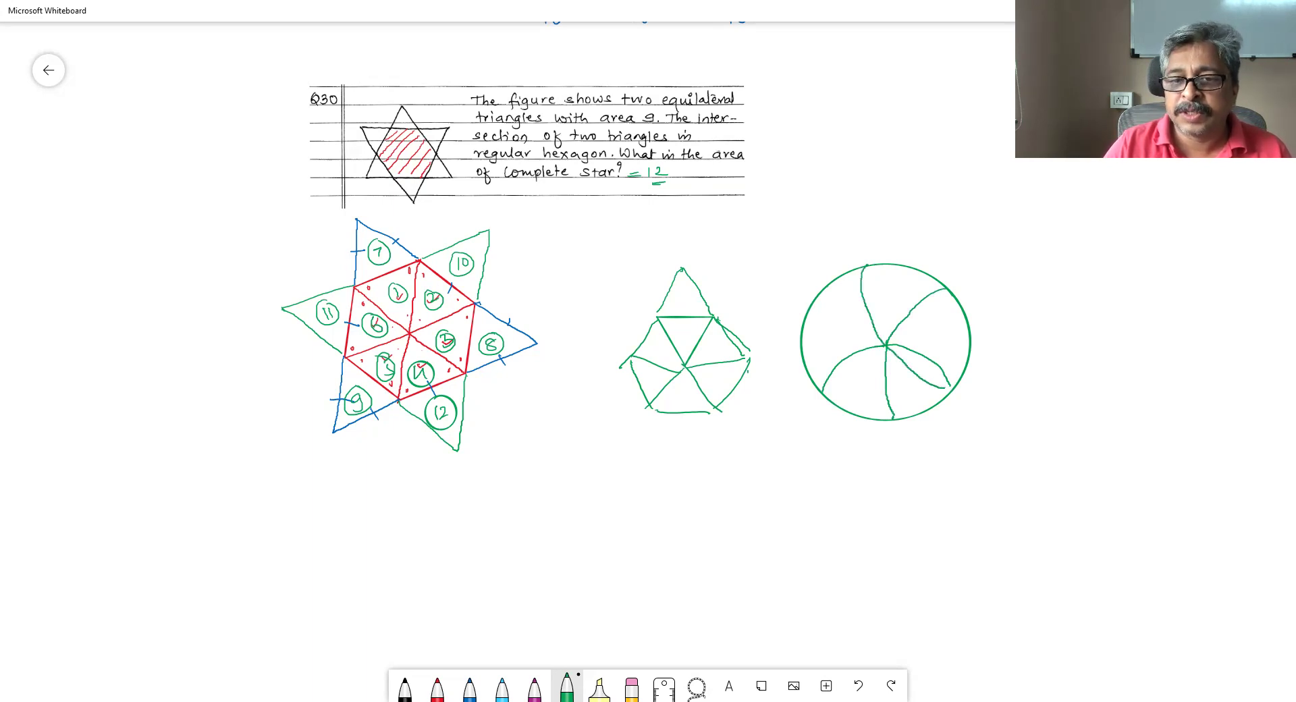
- Add petal arcs from the left and top edges through the centre to finish the lotus
{"action": "left_click_drag", "start_coordinate": [810, 308], "coordinate": [826, 323]}
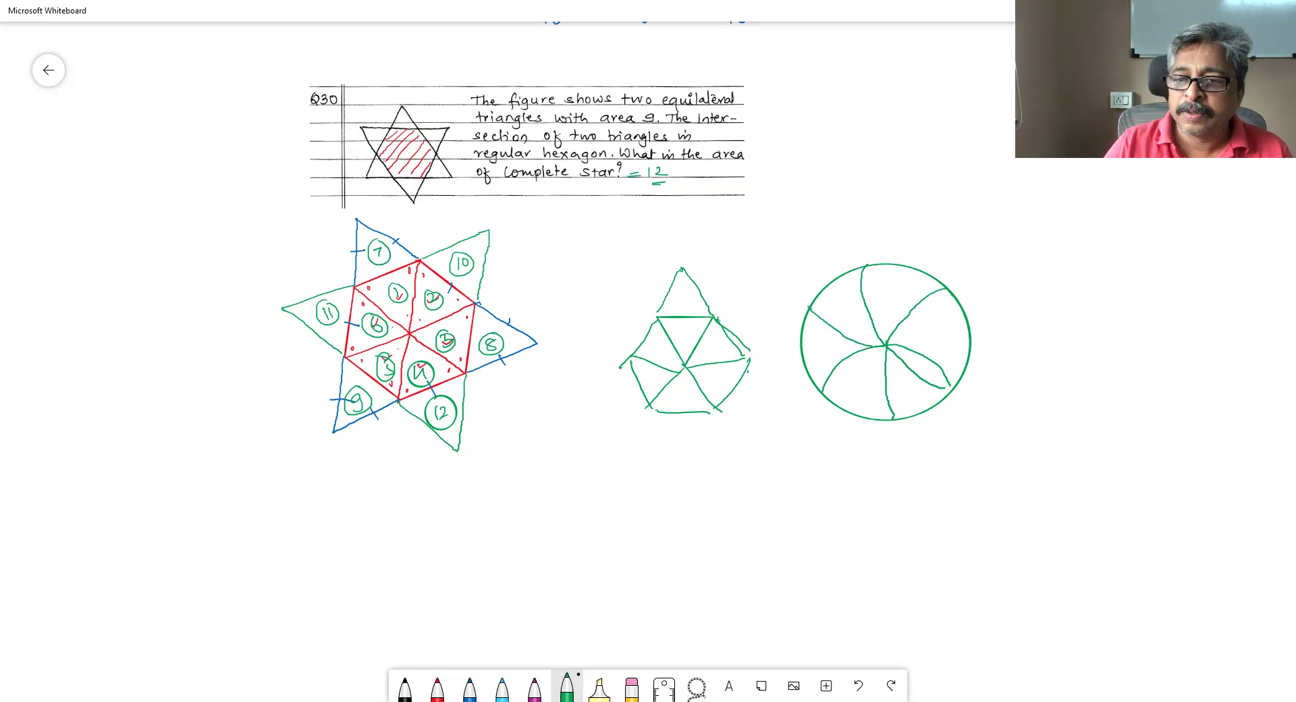
{"action": "mouse_move", "coordinate": [887, 346]}
{"action": "left_mouse_down"}
{"action": "mouse_move", "coordinate": [913, 337]}
{"action": "mouse_move", "coordinate": [948, 290]}
{"action": "left_mouse_up"}
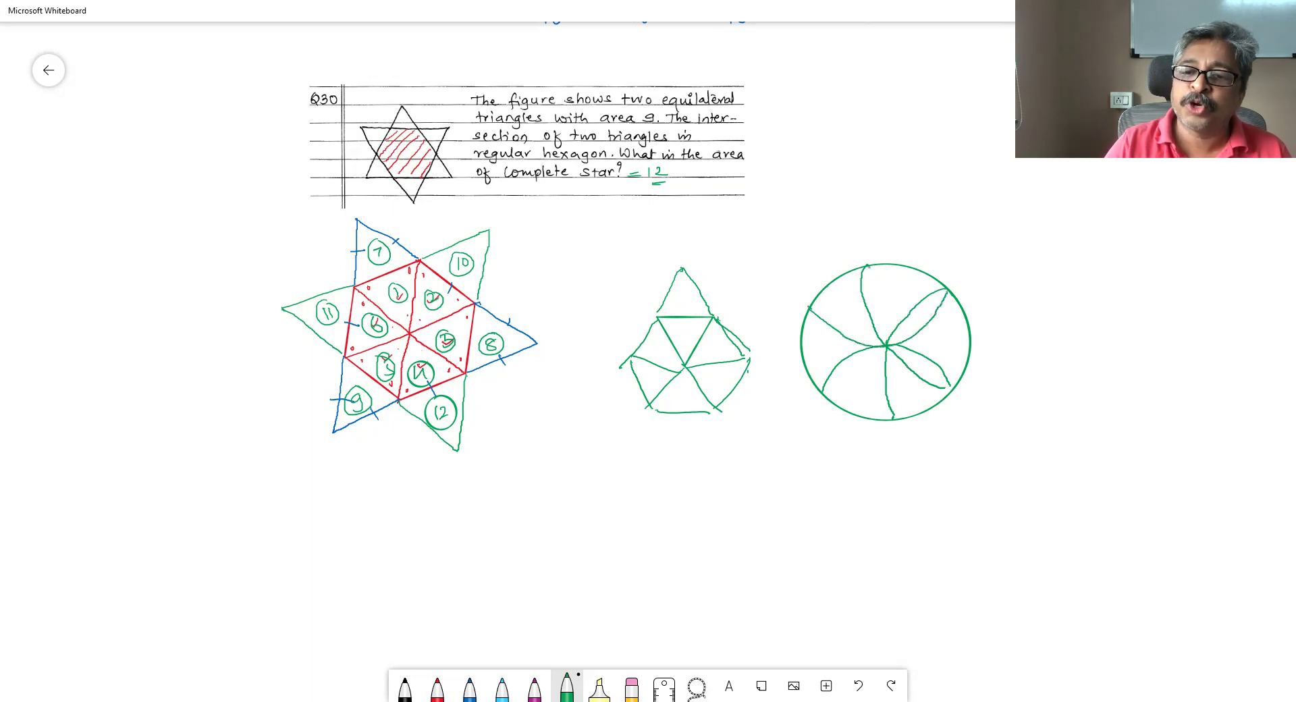
{"action": "mouse_move", "coordinate": [866, 267]}
{"action": "left_mouse_down"}
{"action": "mouse_move", "coordinate": [886, 344]}
{"action": "mouse_move", "coordinate": [824, 397]}
{"action": "left_mouse_up"}
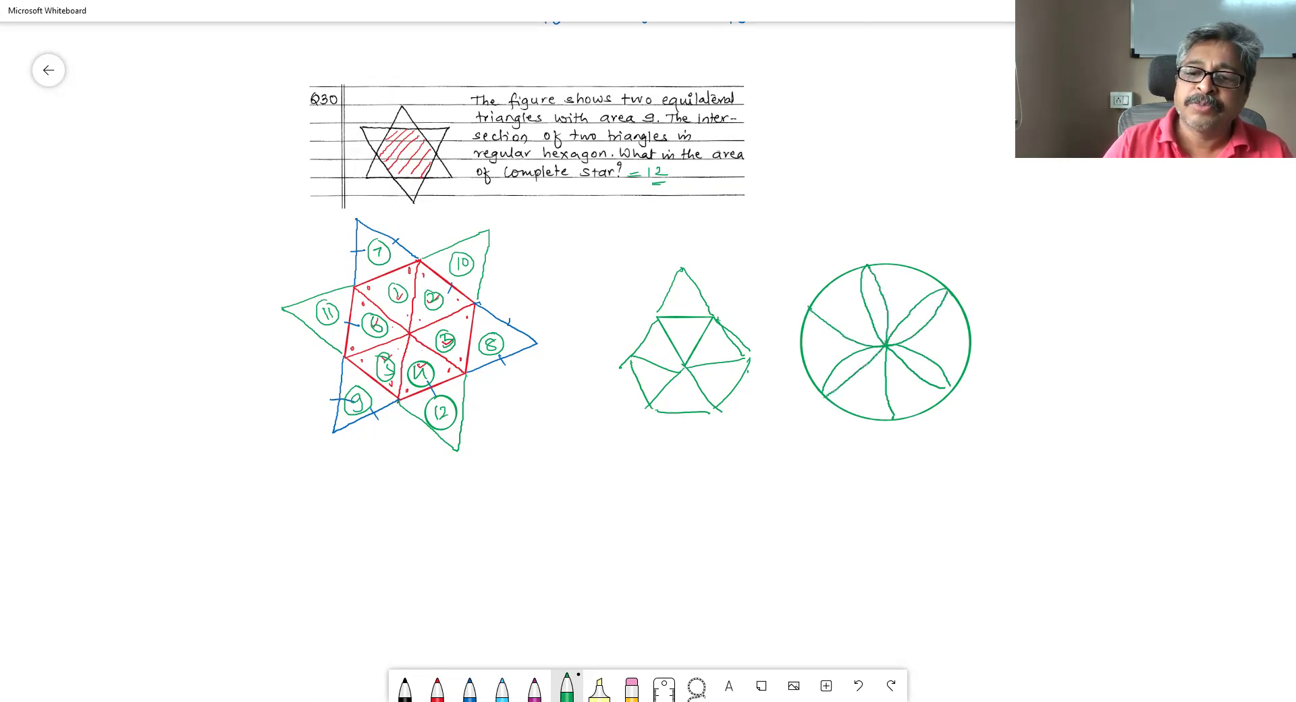
{"action": "mouse_move", "coordinate": [810, 309]}
{"action": "left_mouse_down"}
{"action": "mouse_move", "coordinate": [884, 346]}
{"action": "mouse_move", "coordinate": [894, 419]}
{"action": "left_mouse_up"}
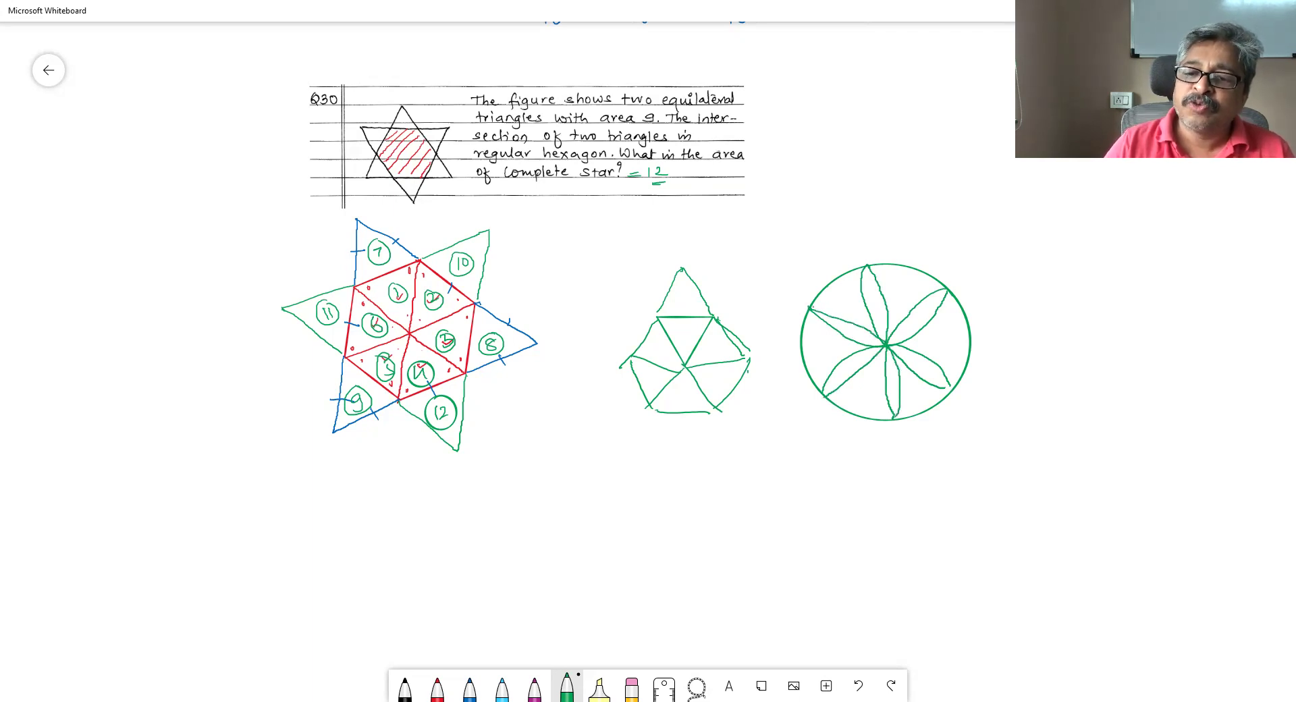
- Trace the edges of a red hexagon inscribed in the lotus circle
{"action": "left_click", "coordinate": [437, 687]}
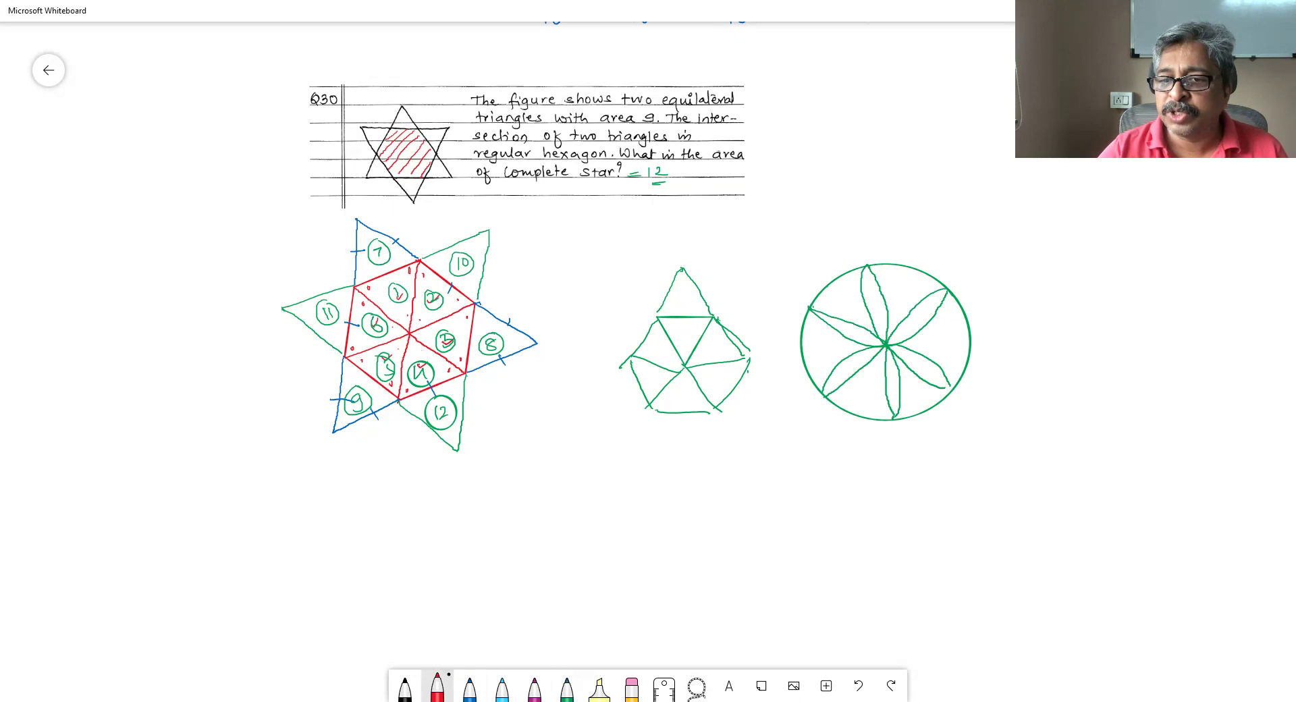
{"action": "mouse_move", "coordinate": [815, 307]}
{"action": "left_mouse_down"}
{"action": "mouse_move", "coordinate": [856, 275]}
{"action": "mouse_move", "coordinate": [894, 269]}
{"action": "mouse_move", "coordinate": [944, 289]}
{"action": "left_mouse_up"}
{"action": "mouse_move", "coordinate": [810, 310]}
{"action": "left_mouse_down"}
{"action": "mouse_move", "coordinate": [827, 392]}
{"action": "mouse_move", "coordinate": [893, 416]}
{"action": "mouse_move", "coordinate": [949, 389]}
{"action": "mouse_move", "coordinate": [955, 370]}
{"action": "left_mouse_up"}
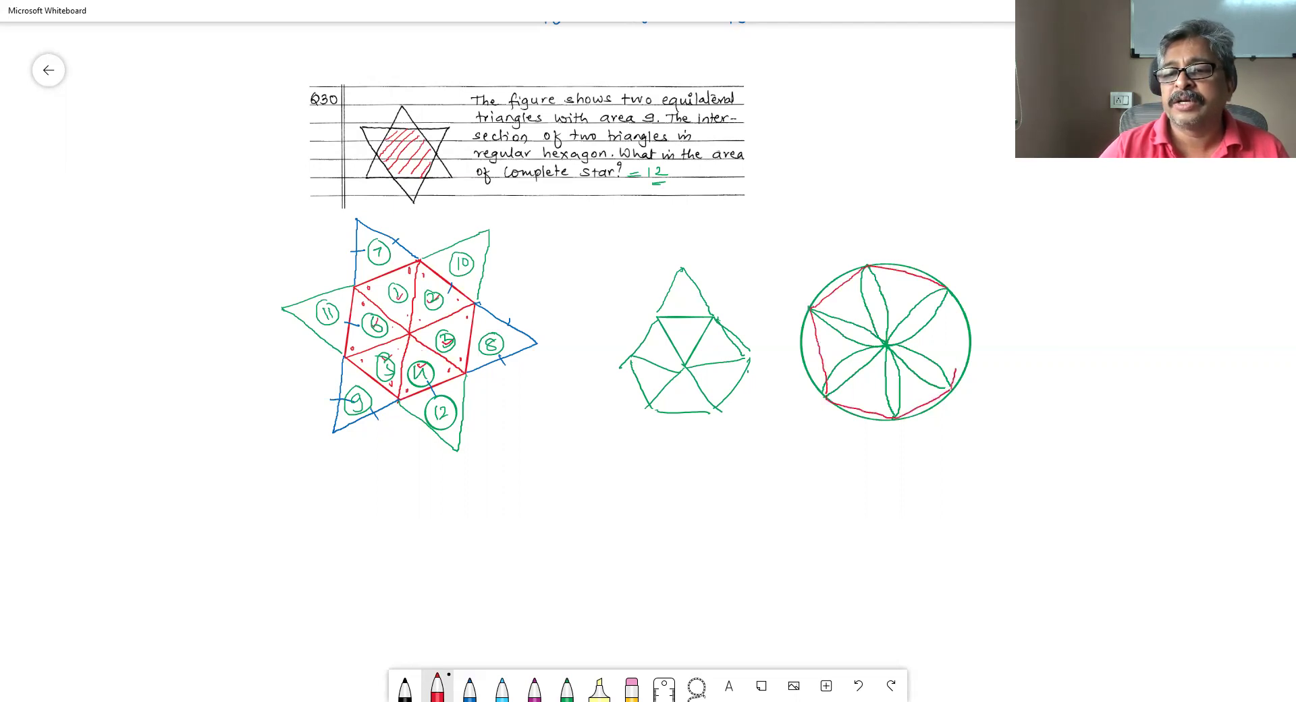
{"action": "left_click_drag", "start_coordinate": [950, 297], "coordinate": [953, 384]}
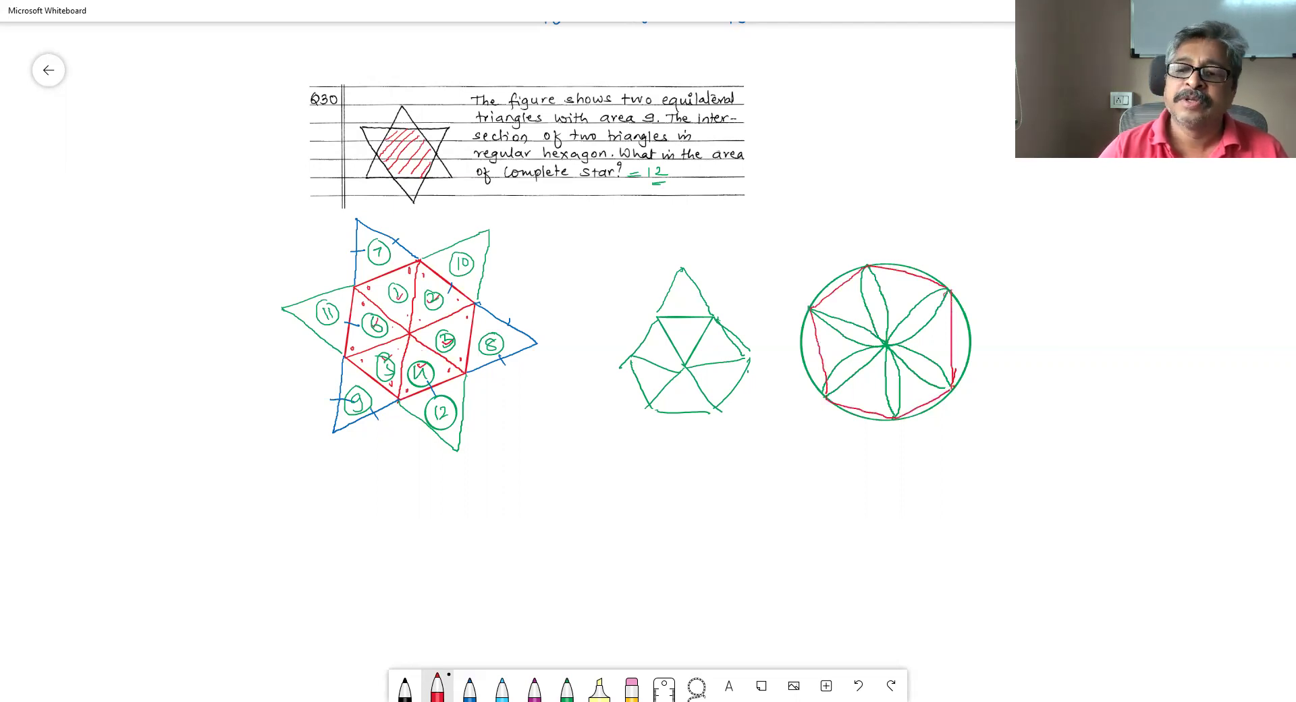
- Draw two red diagonals through the circle's centre and tick three petal regions
{"action": "left_click_drag", "start_coordinate": [810, 305], "coordinate": [952, 385]}
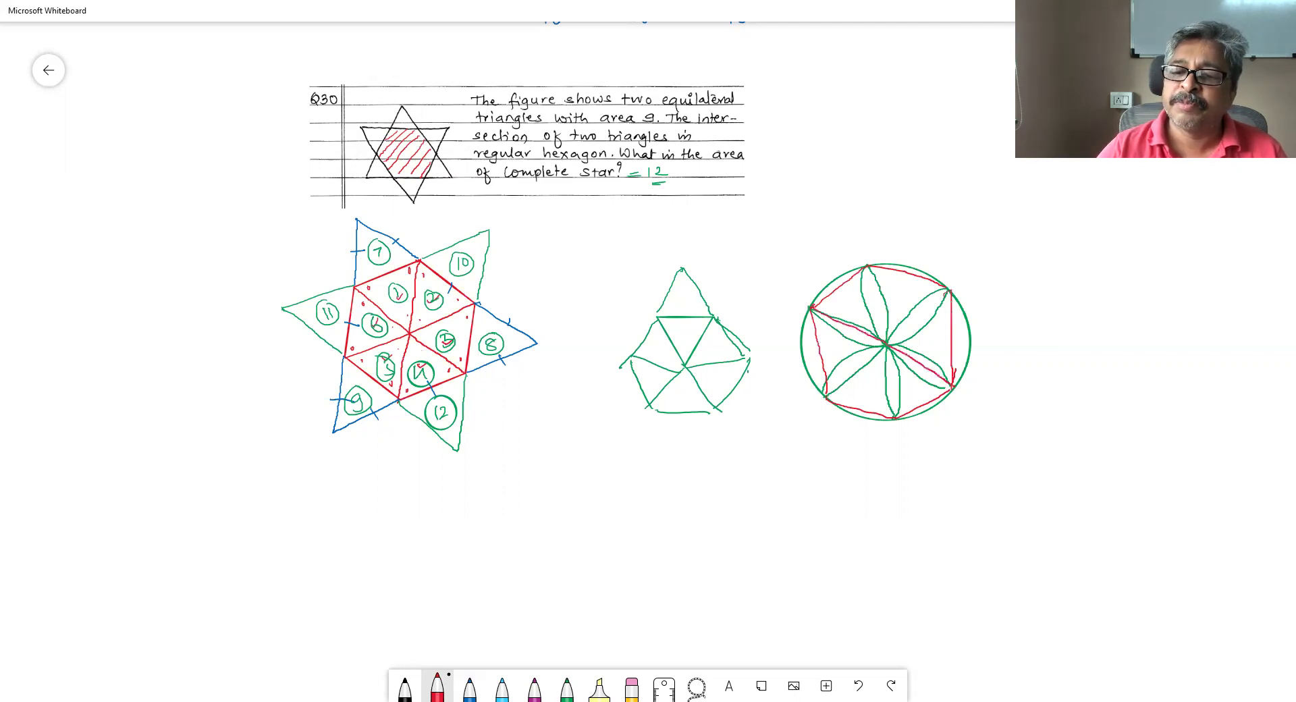
{"action": "mouse_move", "coordinate": [826, 398]}
{"action": "left_mouse_down"}
{"action": "mouse_move", "coordinate": [948, 291]}
{"action": "mouse_move", "coordinate": [888, 351]}
{"action": "mouse_move", "coordinate": [898, 409]}
{"action": "left_mouse_up"}
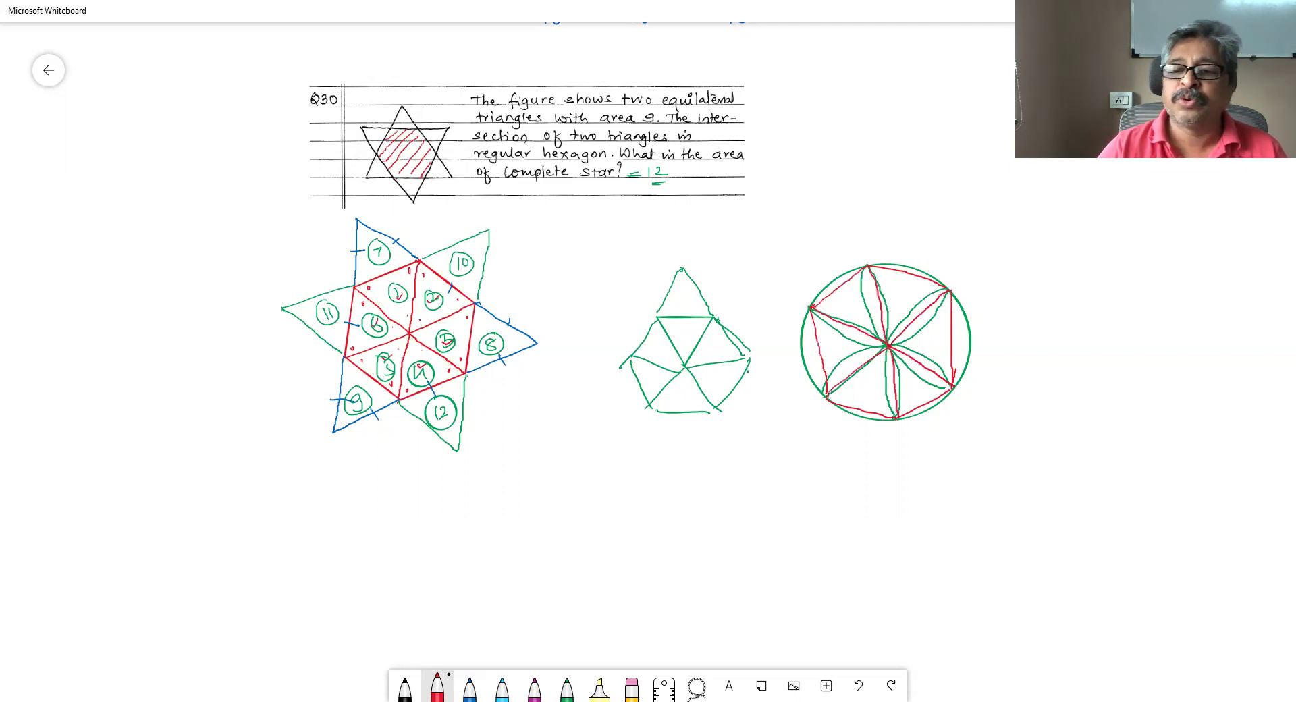
{"action": "left_click_drag", "start_coordinate": [852, 300], "coordinate": [920, 290]}
{"action": "left_click_drag", "start_coordinate": [925, 337], "coordinate": [941, 336]}
{"action": "mouse_move", "coordinate": [844, 351]}
{"action": "left_mouse_down"}
{"action": "mouse_move", "coordinate": [889, 382]}
{"action": "mouse_move", "coordinate": [933, 378]}
{"action": "left_mouse_up"}
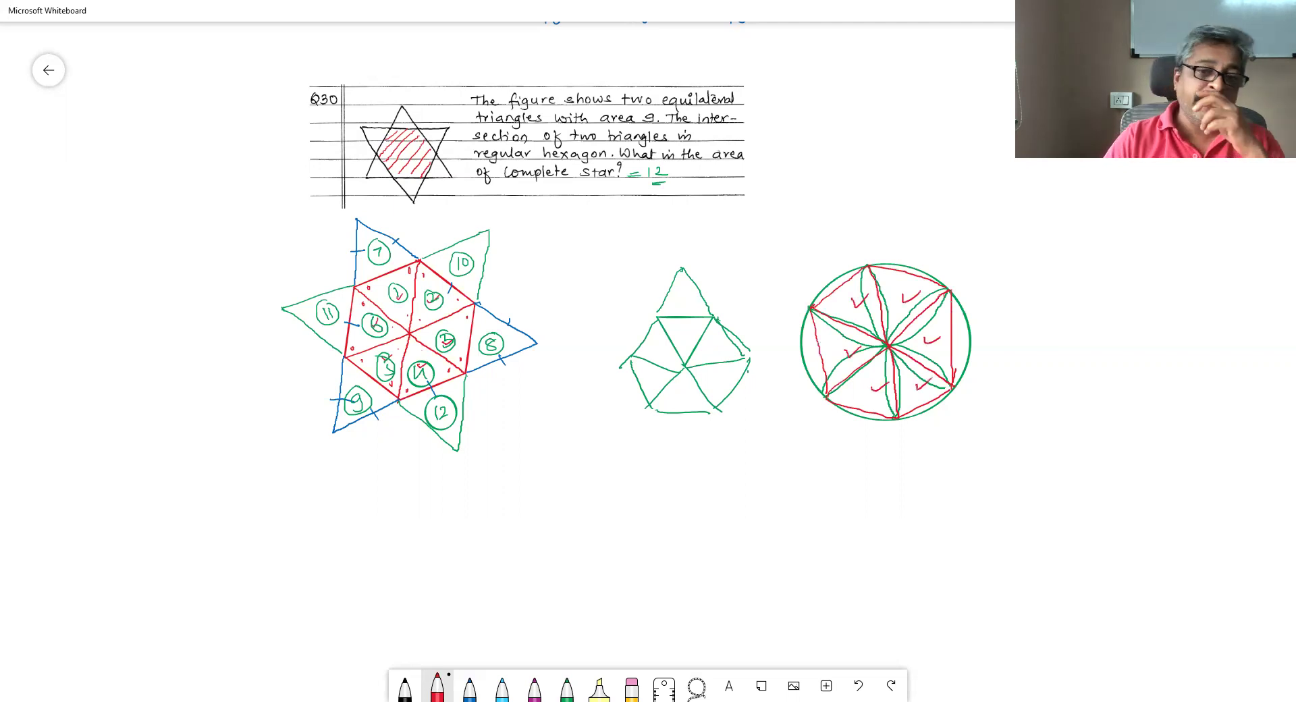